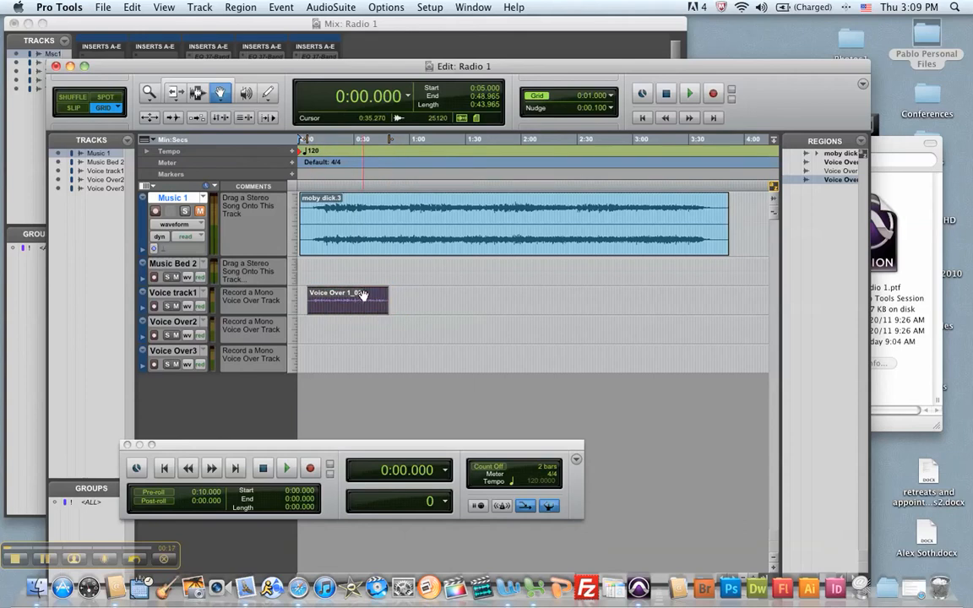
# - Rename the Voice track 1 track as "Interviewee1"
pyautogui.click(184, 293)
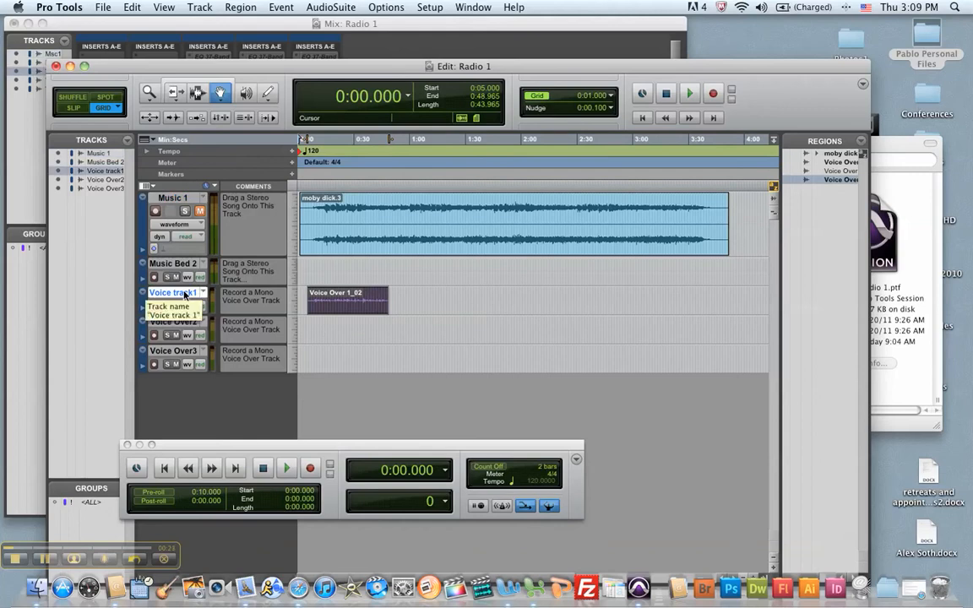
pyautogui.rightClick(184, 294)
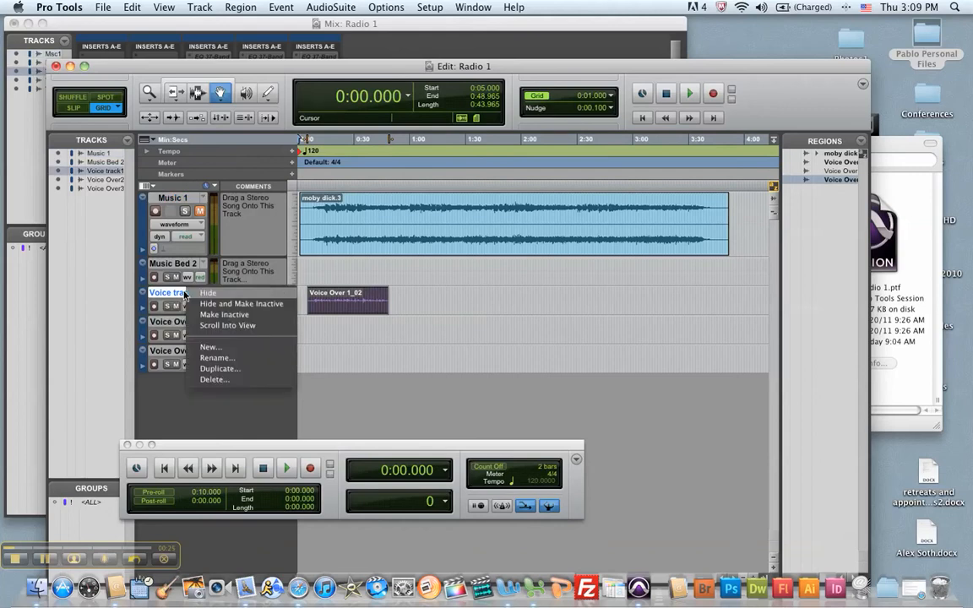
pyautogui.click(213, 358)
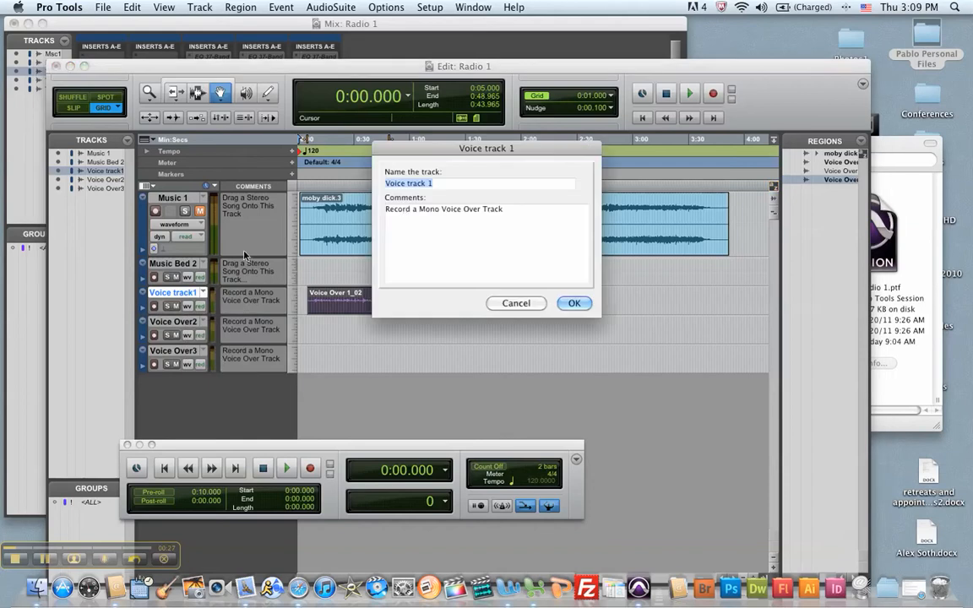
pyautogui.write('Interviewee1')
pyautogui.click(574, 302)
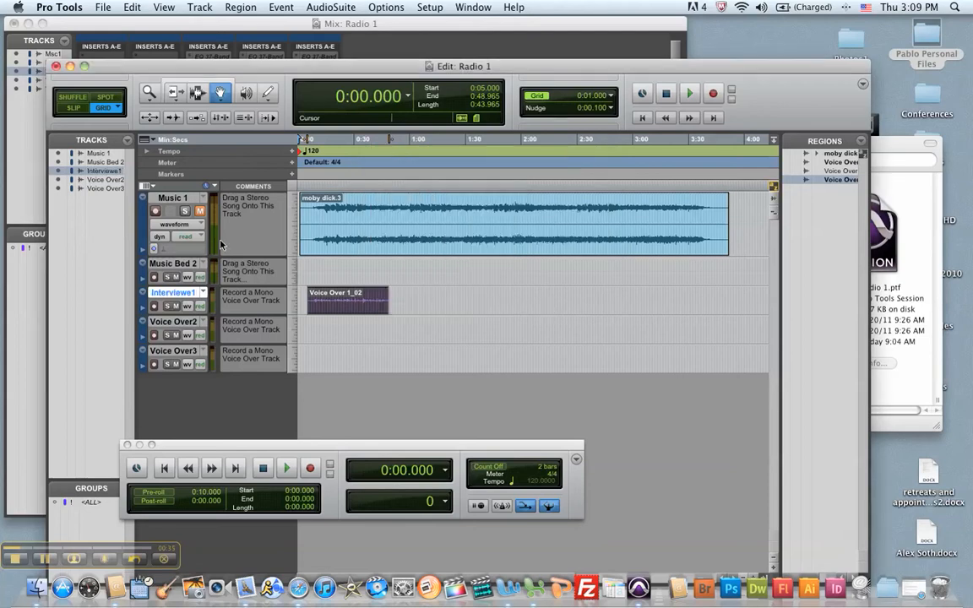
# - Rename the Music 1 track as "Soundtrack"
pyautogui.click(188, 198)
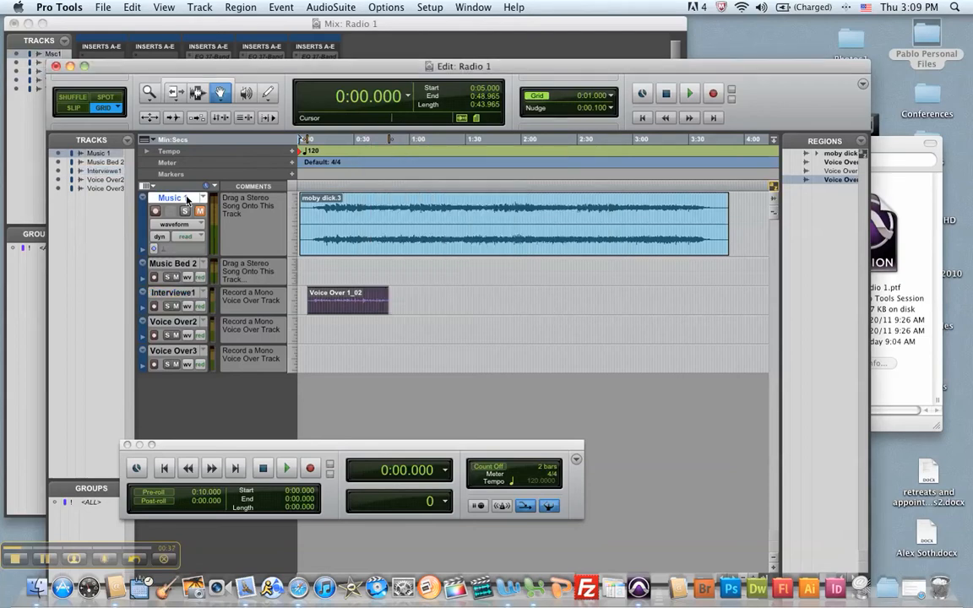
pyautogui.rightClick(187, 198)
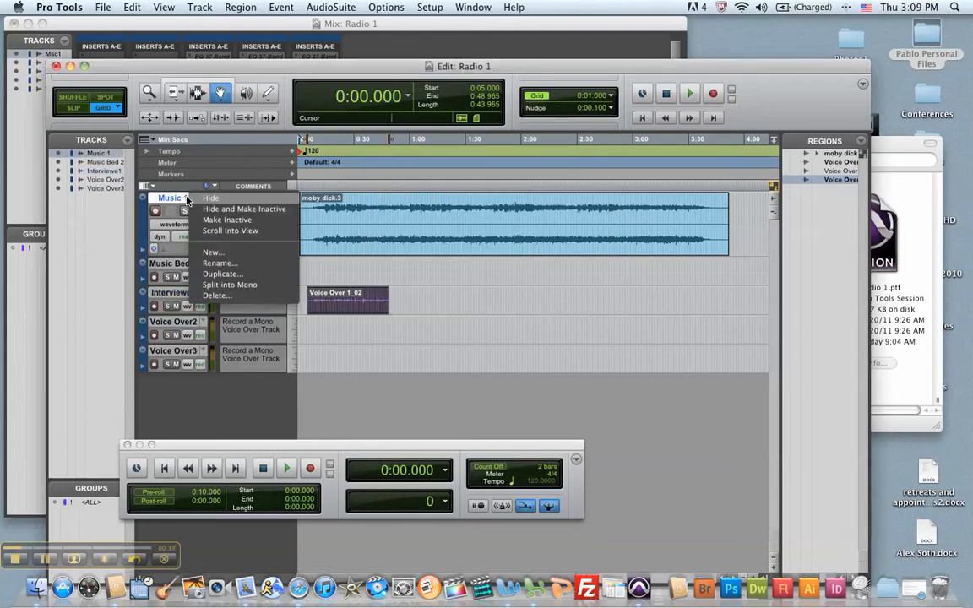
pyautogui.click(218, 263)
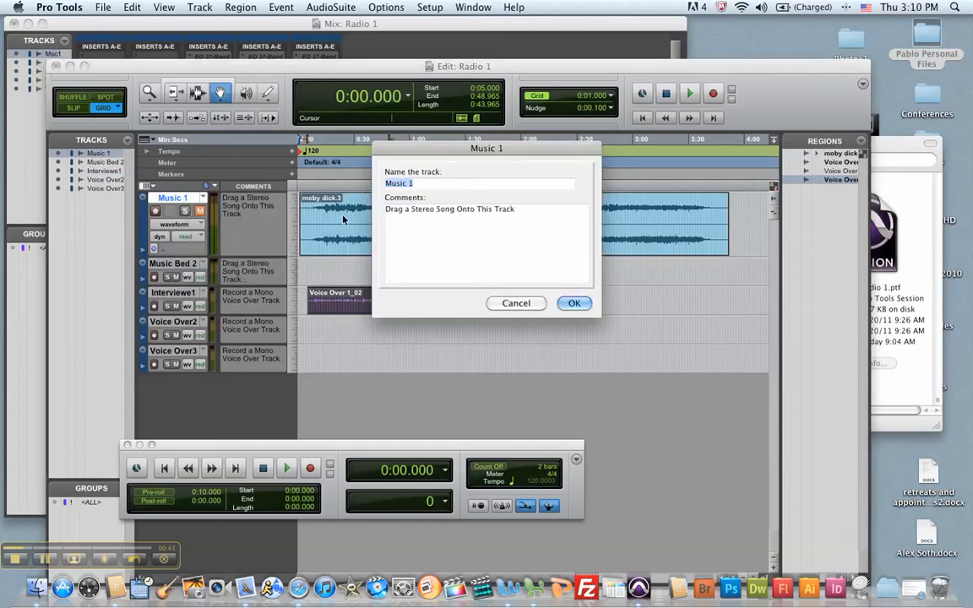
pyautogui.write('Soundtrack')
pyautogui.click(572, 303)
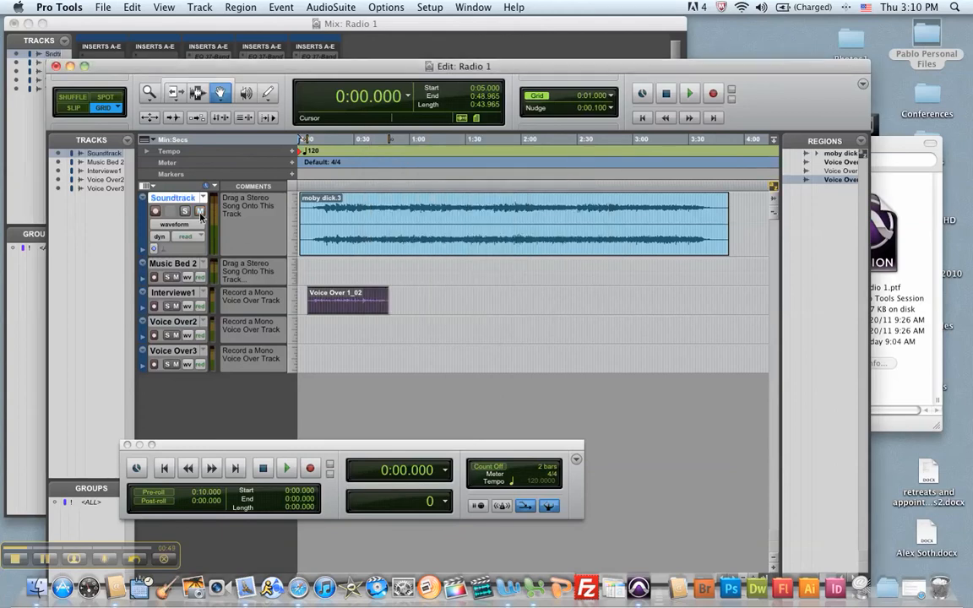
# - Move the Voice Over 1_02 clip so that it starts at 0:07.000
pyautogui.moveTo(355, 307)
pyautogui.mouseDown()
pyautogui.moveTo(371, 306)
pyautogui.moveTo(356, 304)
pyautogui.mouseUp()
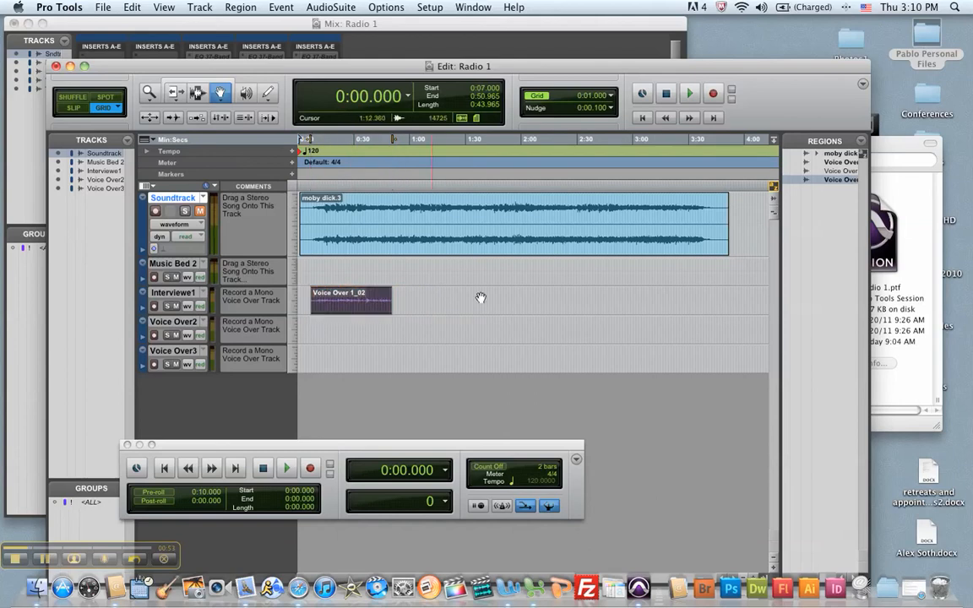
pyautogui.click(379, 299)
# - Set the interviewee track's height to large and deselect its voice clip
pyautogui.click(144, 295)
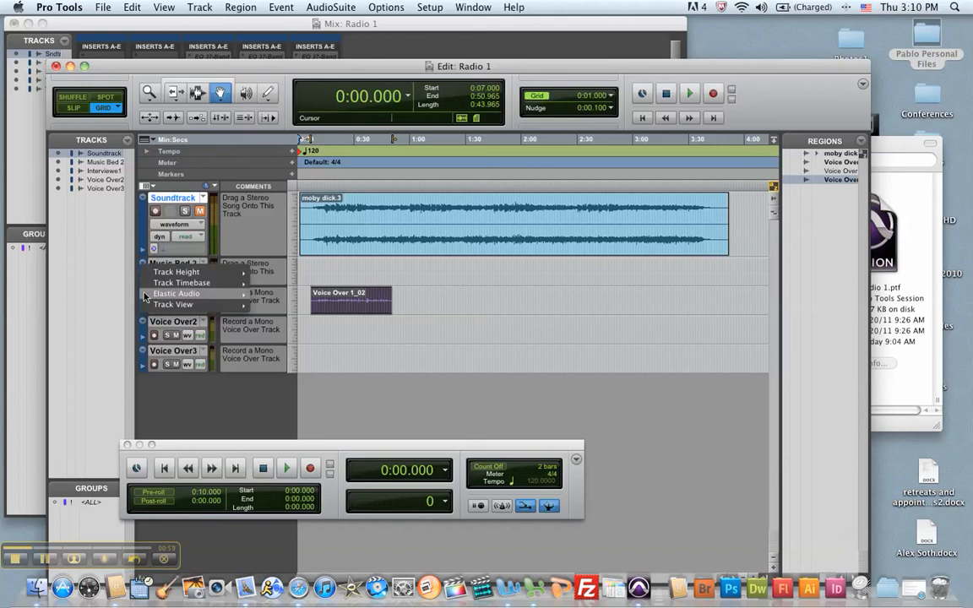
pyautogui.moveTo(145, 294)
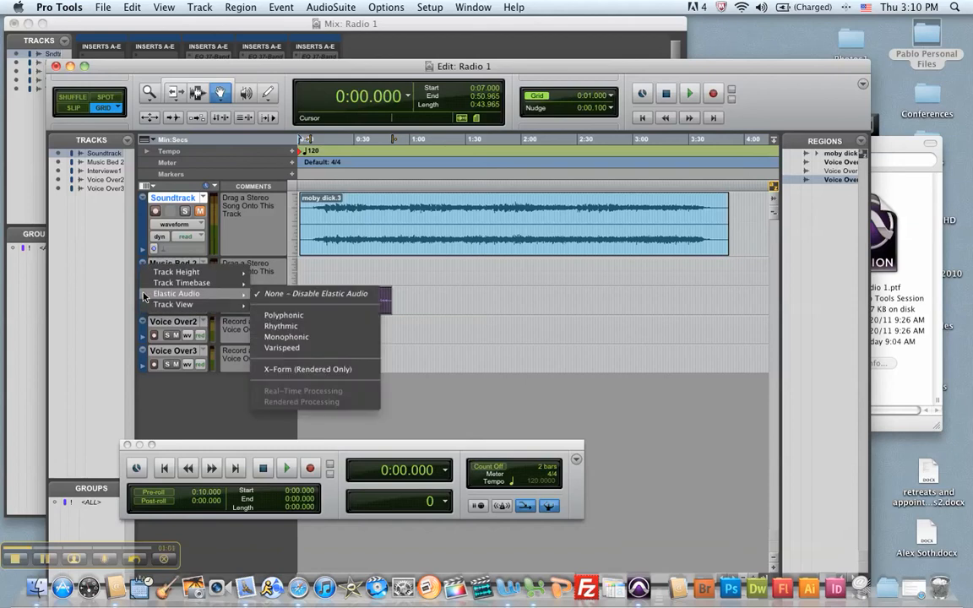
pyautogui.click(477, 297)
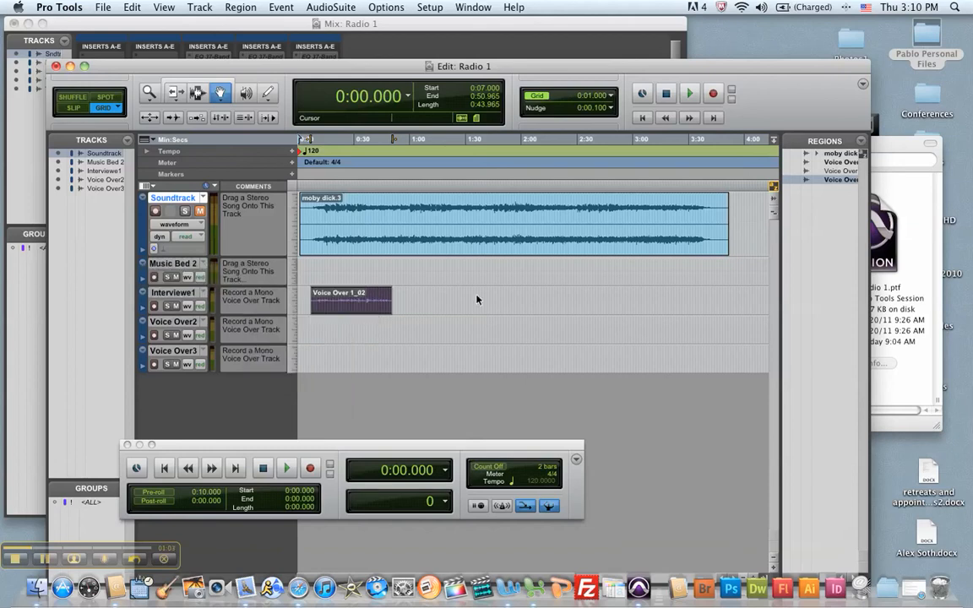
pyautogui.click(144, 295)
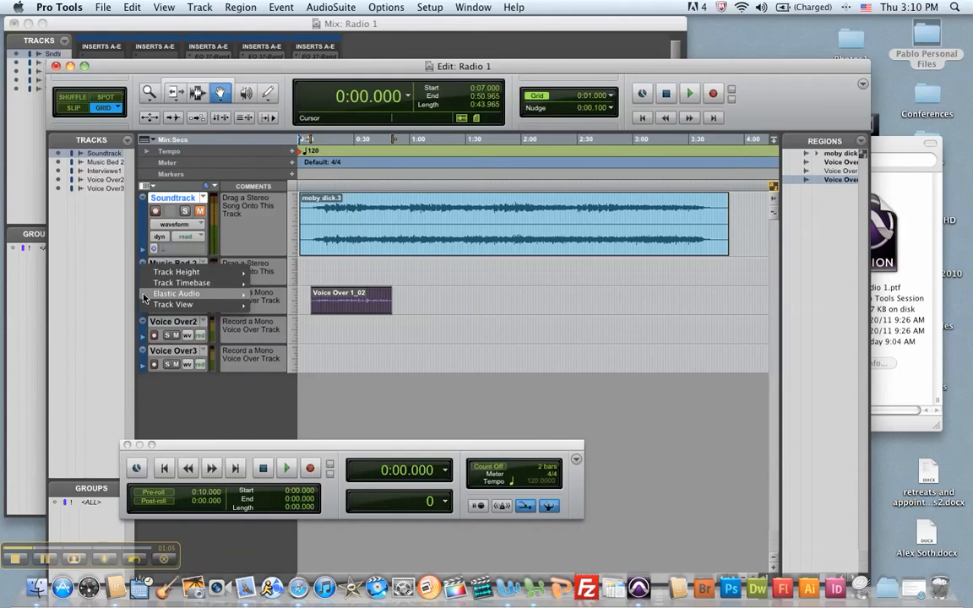
pyautogui.moveTo(193, 273)
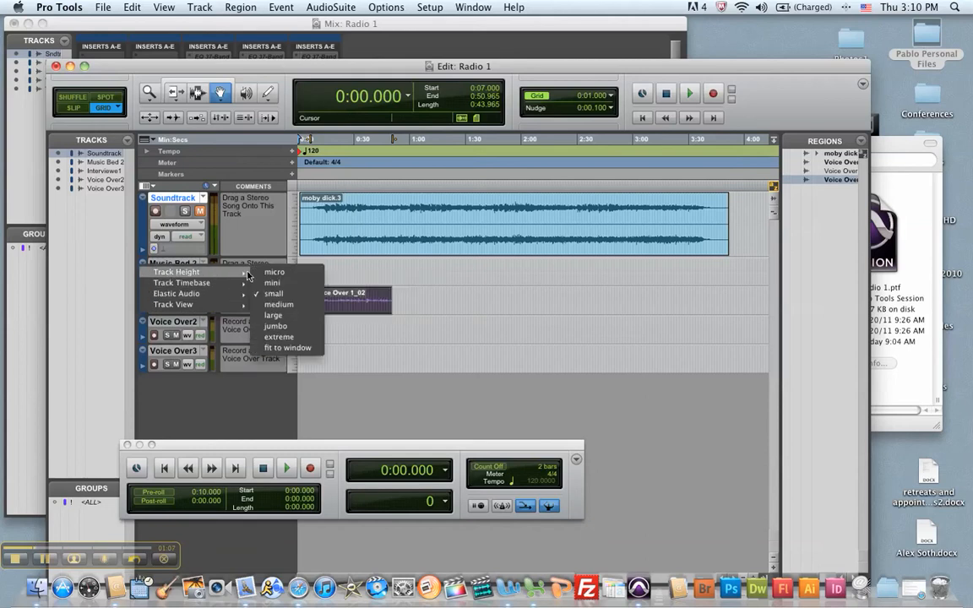
pyautogui.click(275, 315)
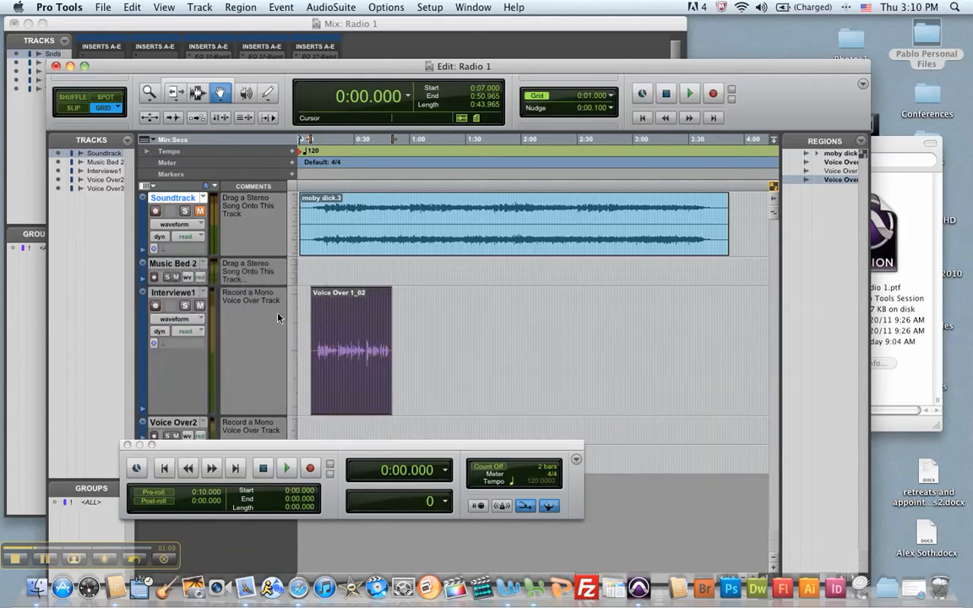
pyautogui.click(455, 319)
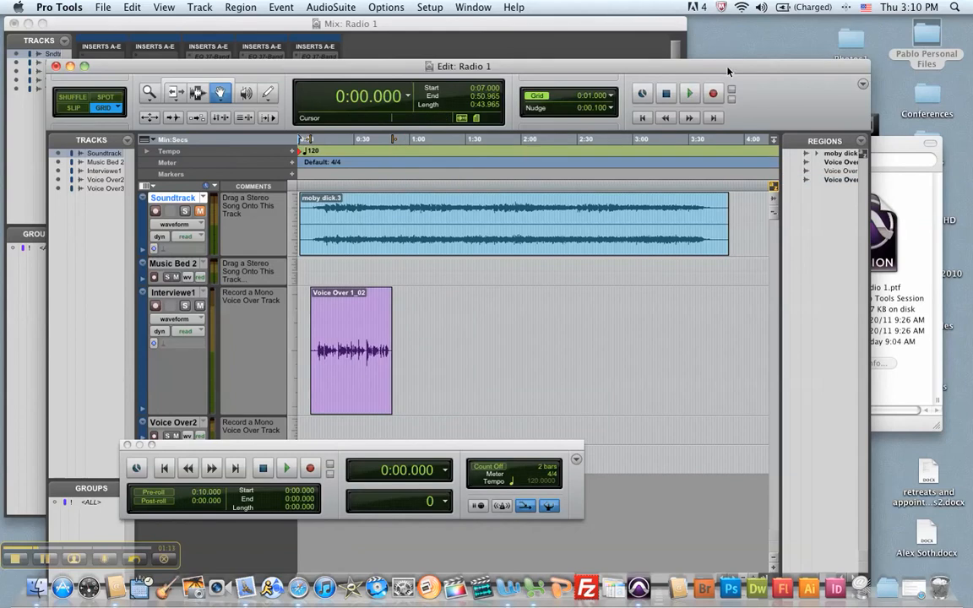
# - Reposition the Edit window higher on the desktop and zoom the timeline in to show roughly the first minute
pyautogui.moveTo(728, 72); pyautogui.dragTo(728, 27)
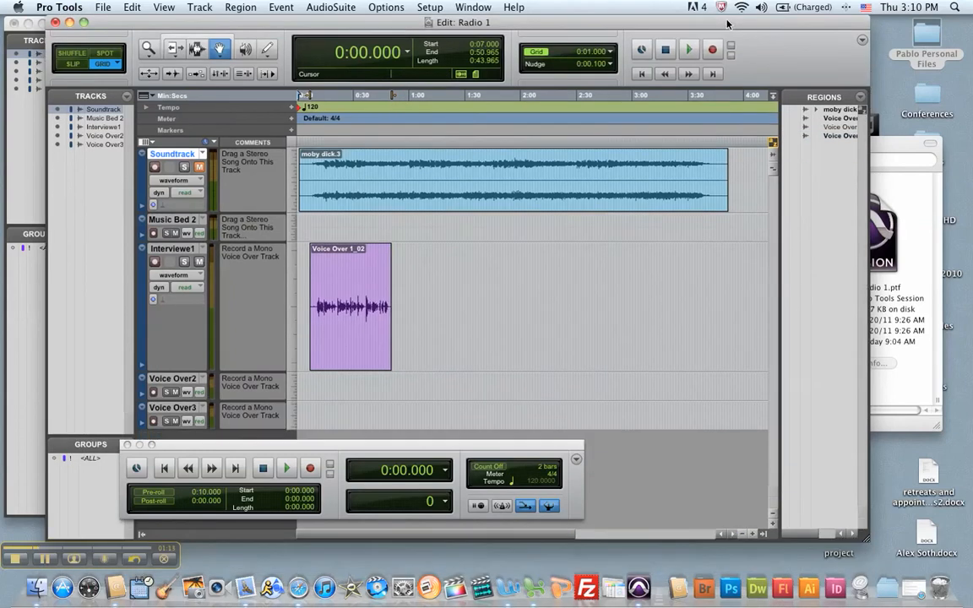
pyautogui.click(754, 536)
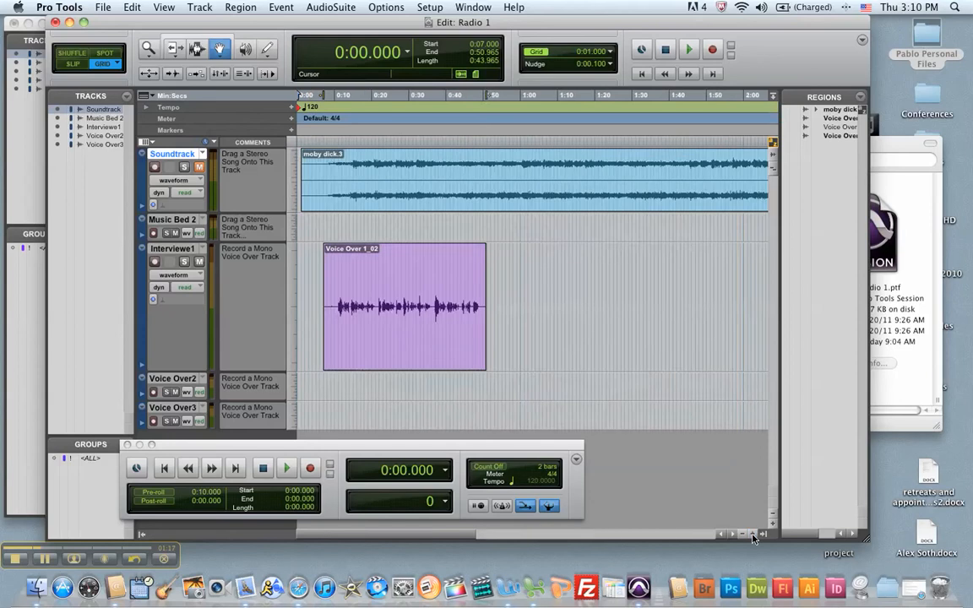
pyautogui.click(754, 536)
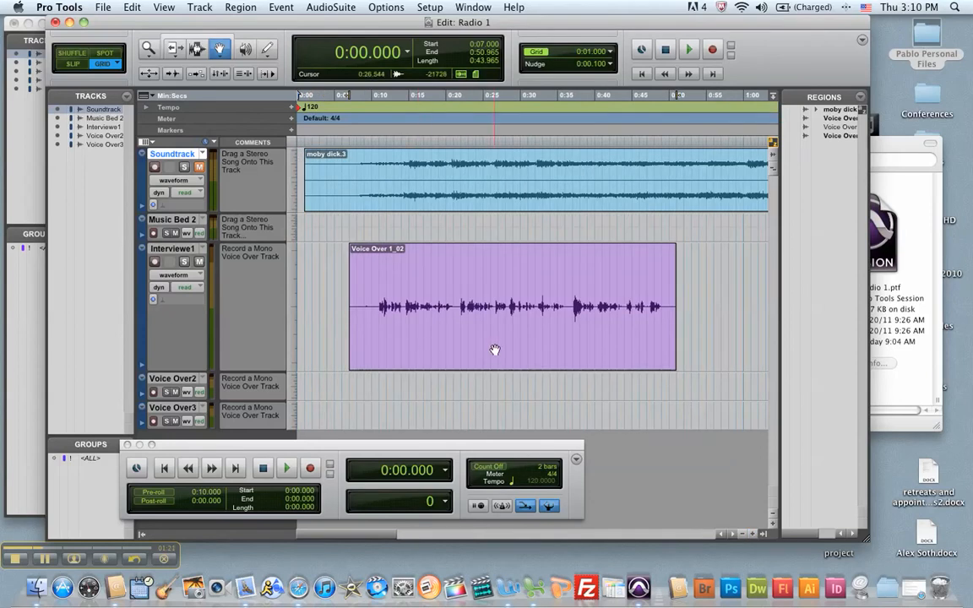
# - Move the Voice Over 1_02 clip with the Grabber to 0:09.000 in Grid mode, and shift it to 0:09.090 in Slip mode
pyautogui.click(196, 50)
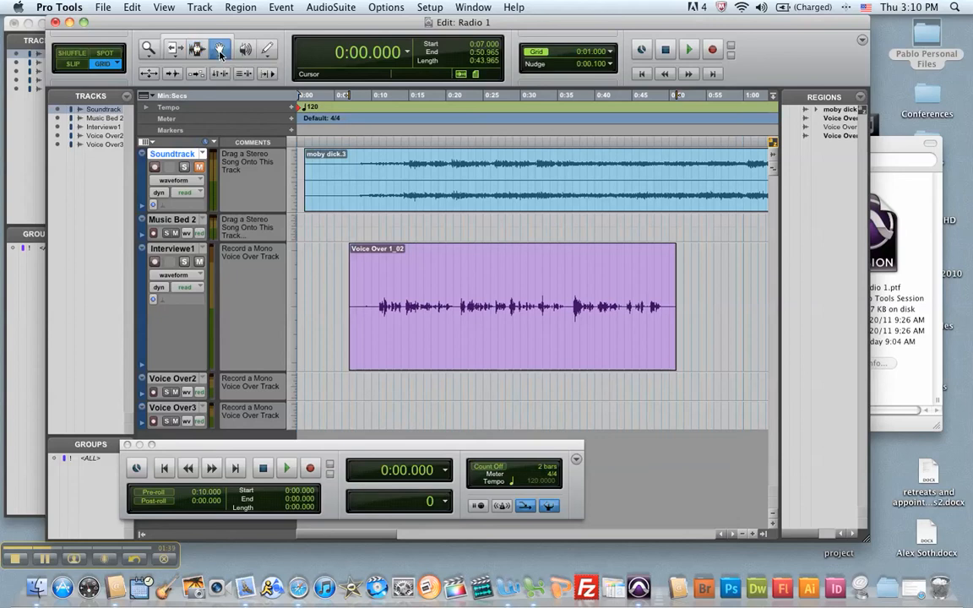
pyautogui.click(218, 51)
pyautogui.moveTo(476, 267); pyautogui.dragTo(512, 293)
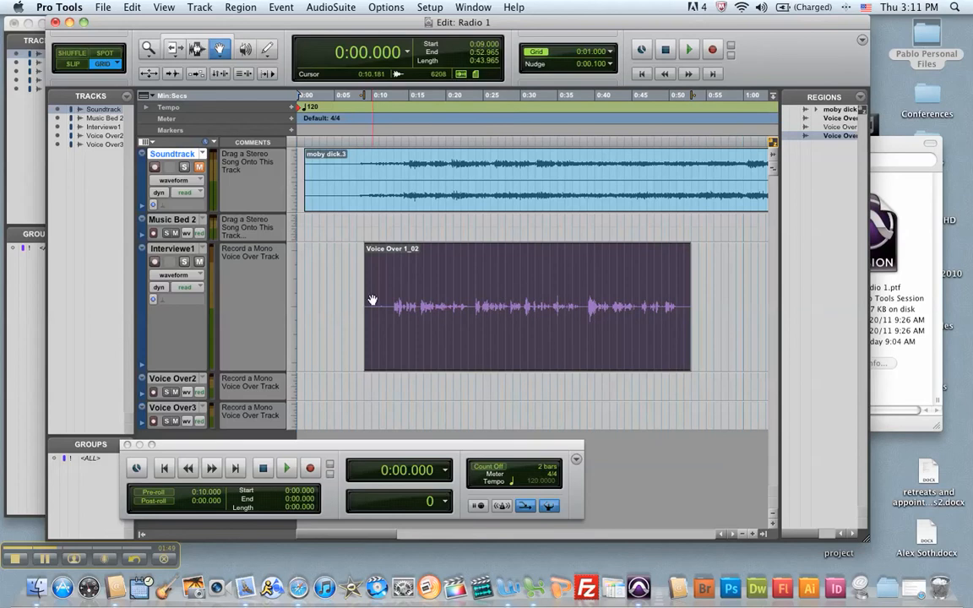
pyautogui.click(495, 290)
pyautogui.click(74, 65)
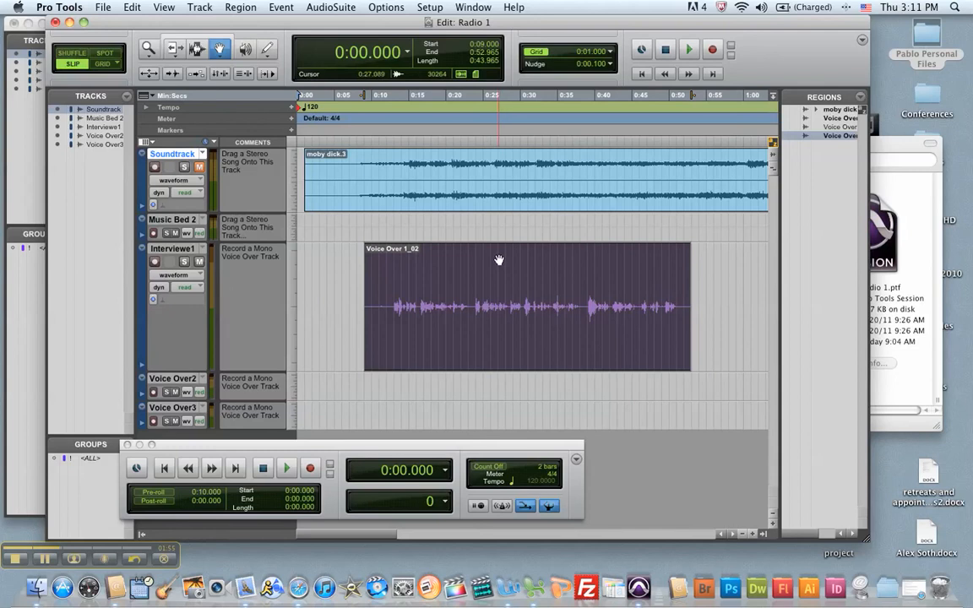
pyautogui.moveTo(500, 277); pyautogui.dragTo(506, 284)
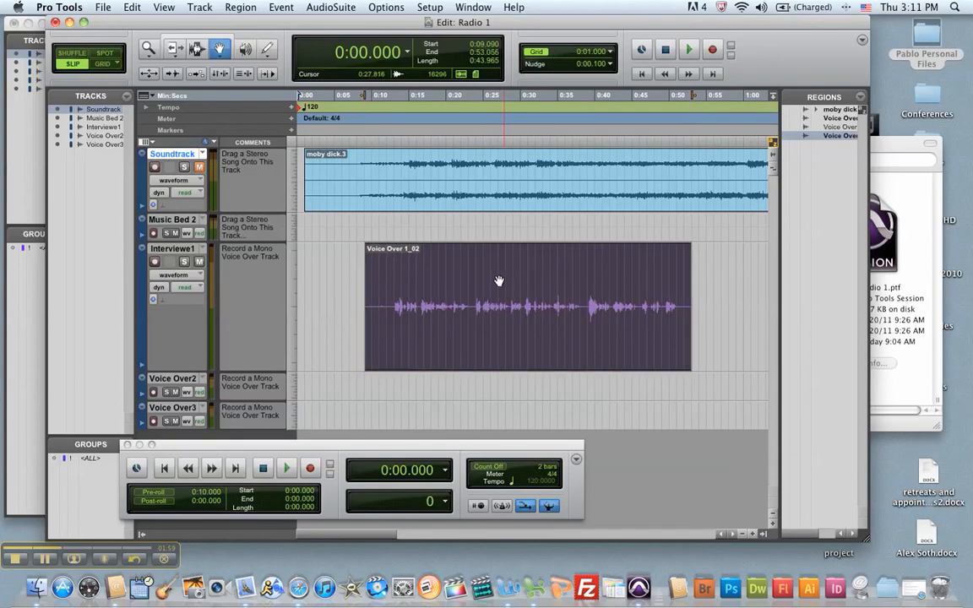
# - Return to Grid mode and move the Voice Over 1_02 clip so that it starts at 0:07.000
pyautogui.click(103, 64)
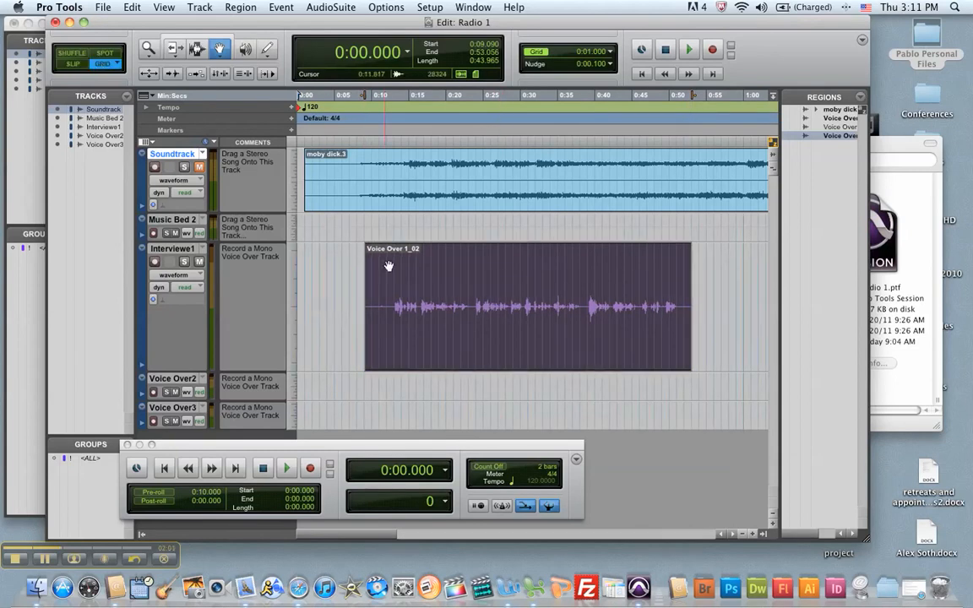
pyautogui.moveTo(448, 266); pyautogui.dragTo(469, 282)
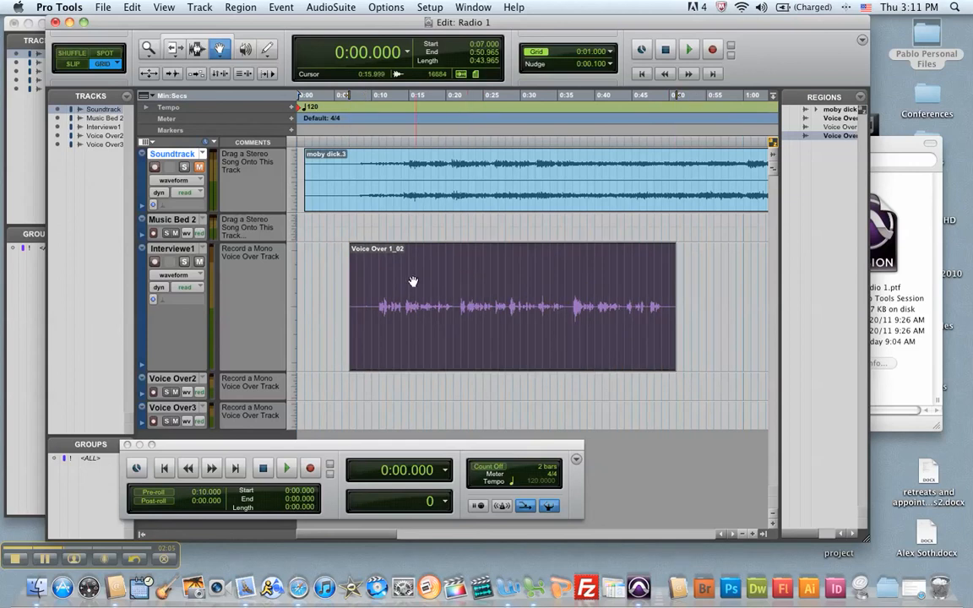
# - Trim the silence off both ends of the voice clip so it runs from 0:11.000 to 0:50.000
pyautogui.click(175, 49)
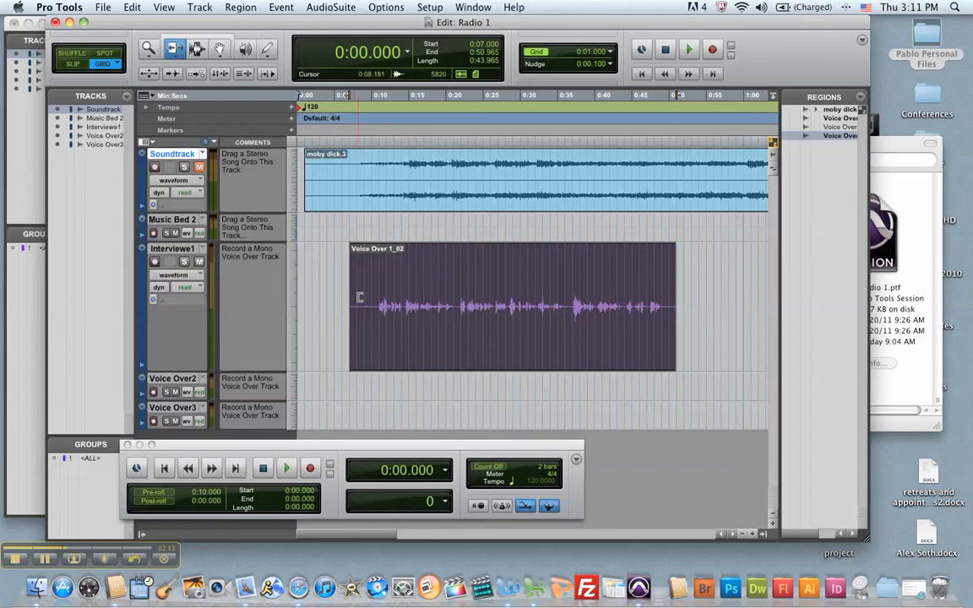
pyautogui.moveTo(368, 306); pyautogui.dragTo(376, 307)
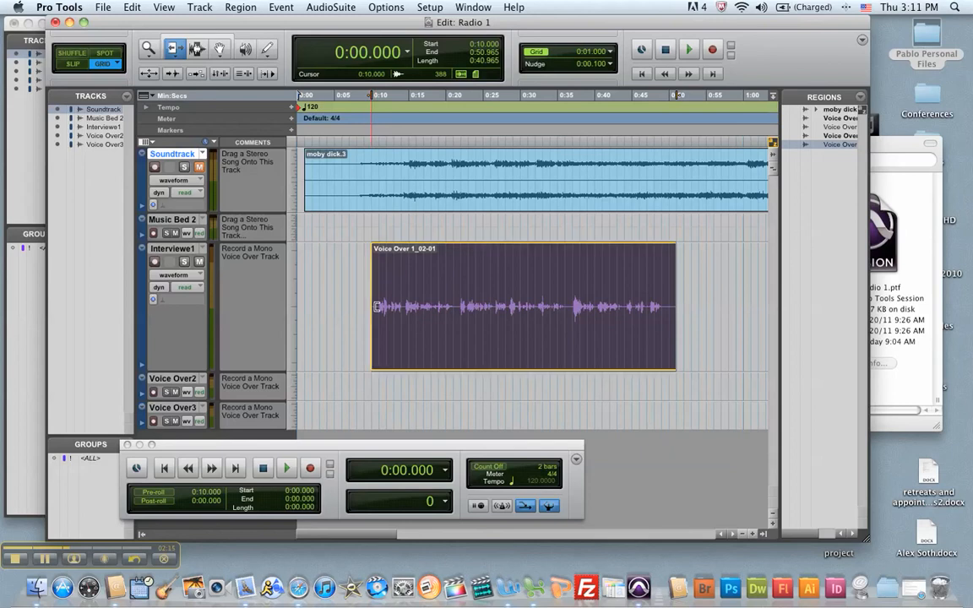
pyautogui.moveTo(379, 306); pyautogui.dragTo(383, 306)
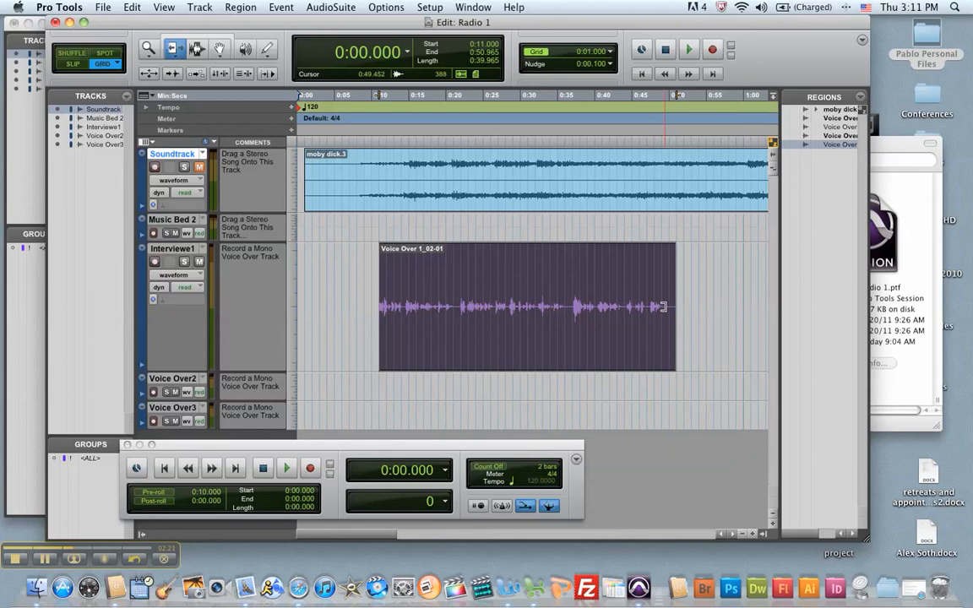
pyautogui.moveTo(659, 307); pyautogui.dragTo(661, 307)
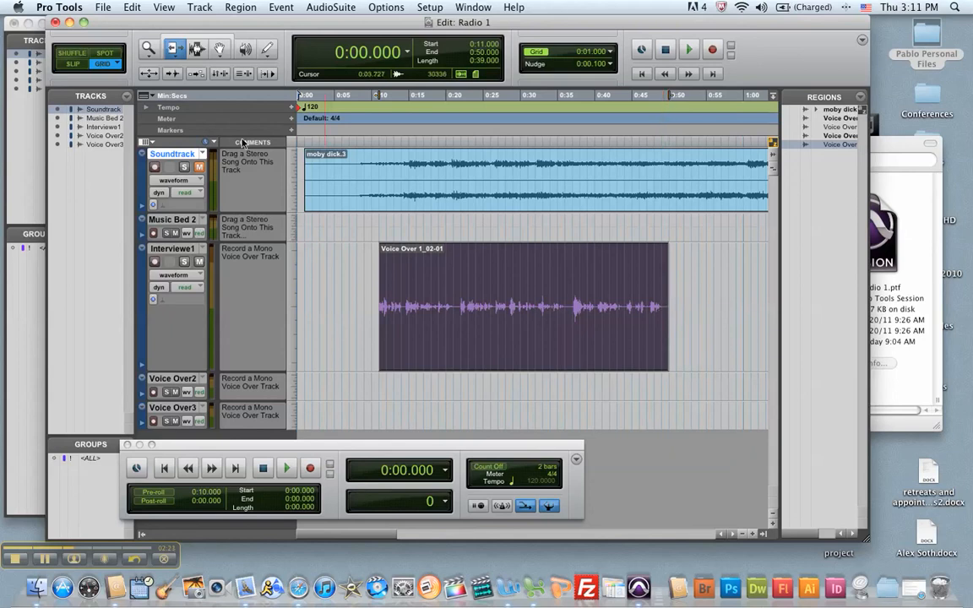
# - Place the edit cursor with the Selector in Slip mode just before the voice clip's start, at about 0:10.840
pyautogui.click(196, 52)
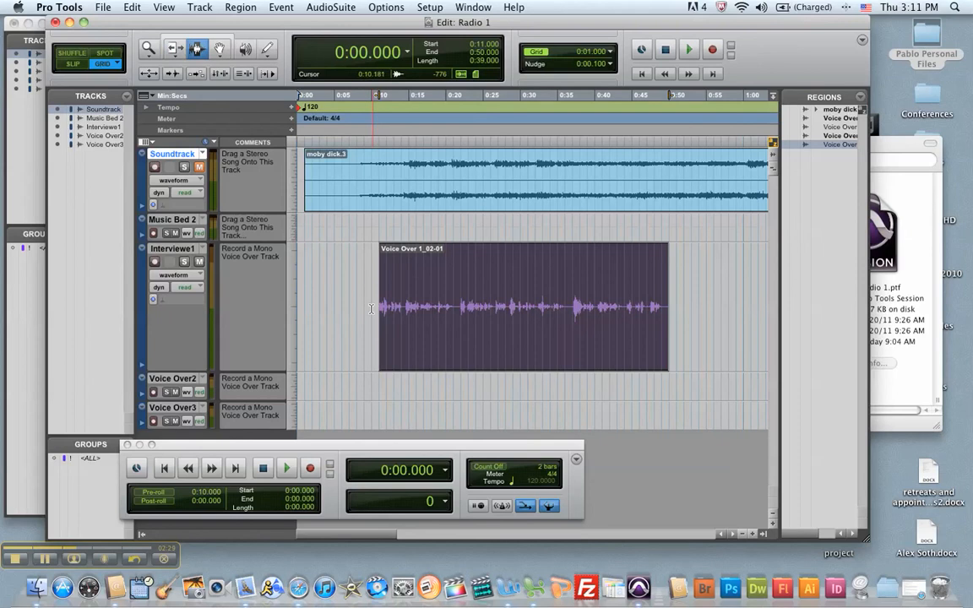
pyautogui.click(73, 65)
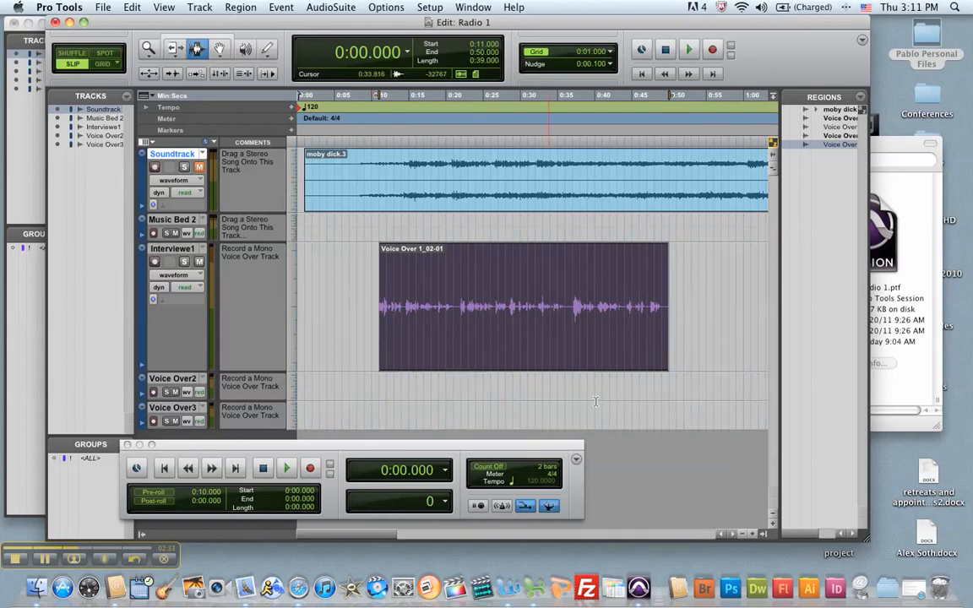
pyautogui.click(753, 535)
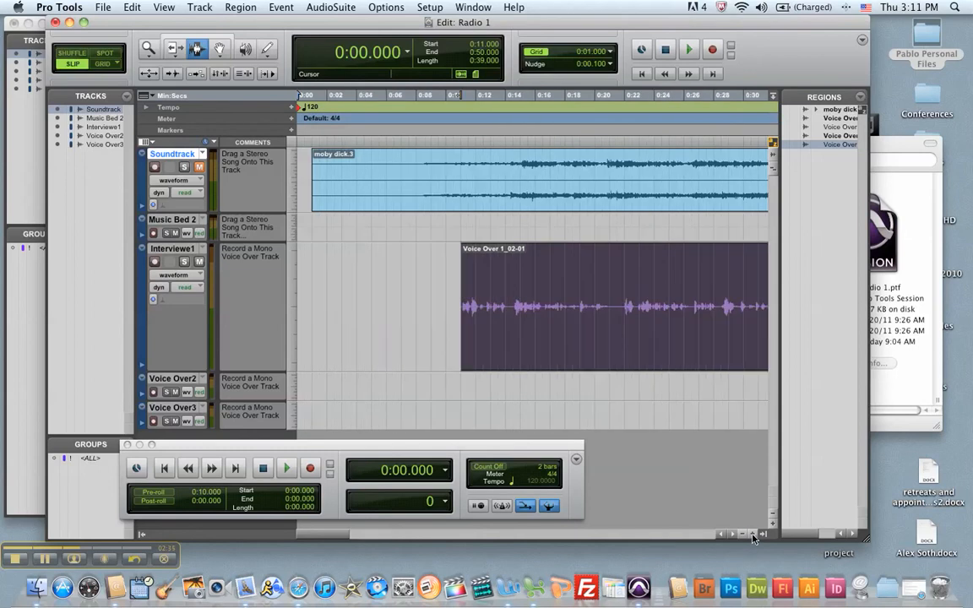
pyautogui.click(753, 535)
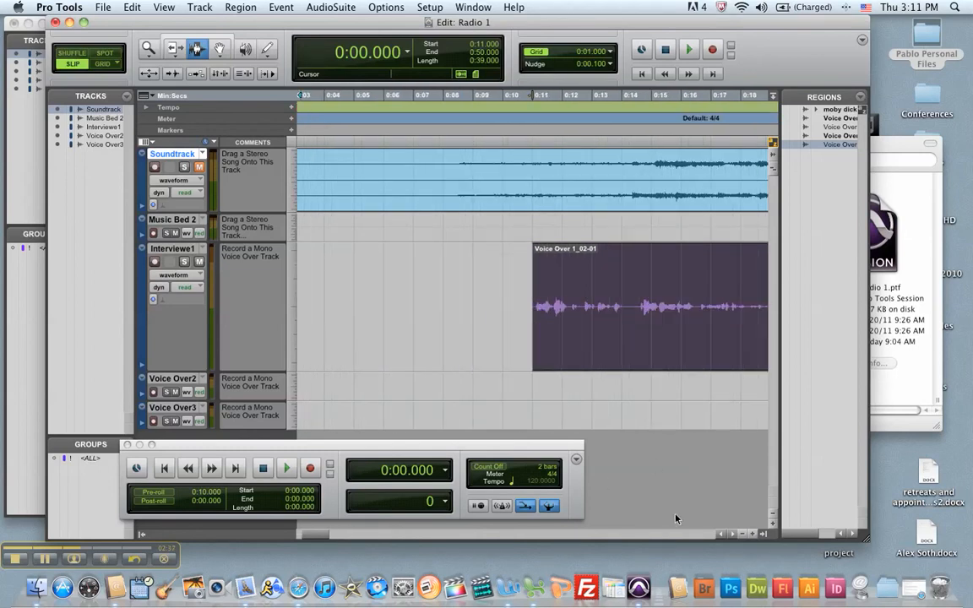
pyautogui.moveTo(323, 535); pyautogui.dragTo(333, 536)
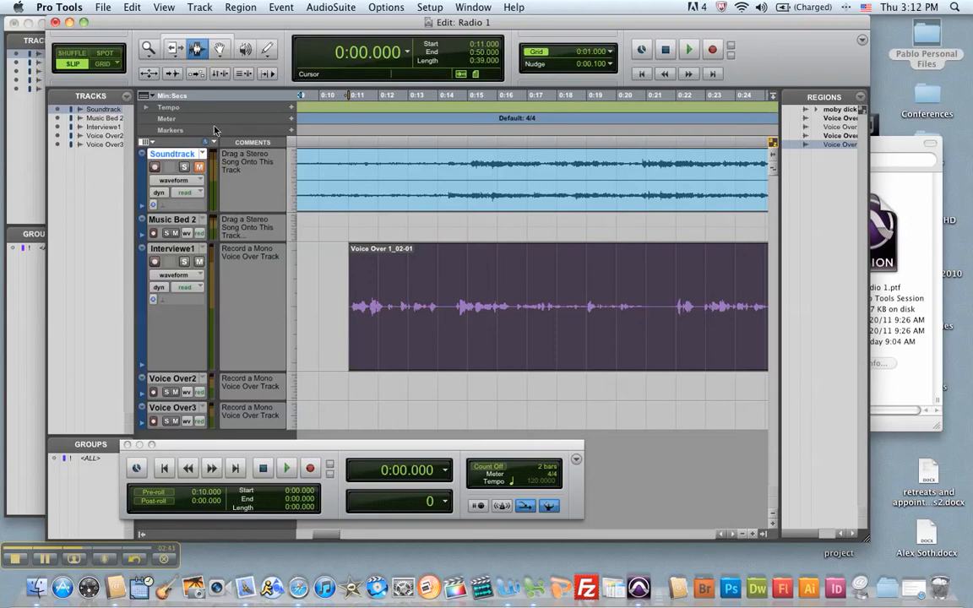
pyautogui.click(351, 300)
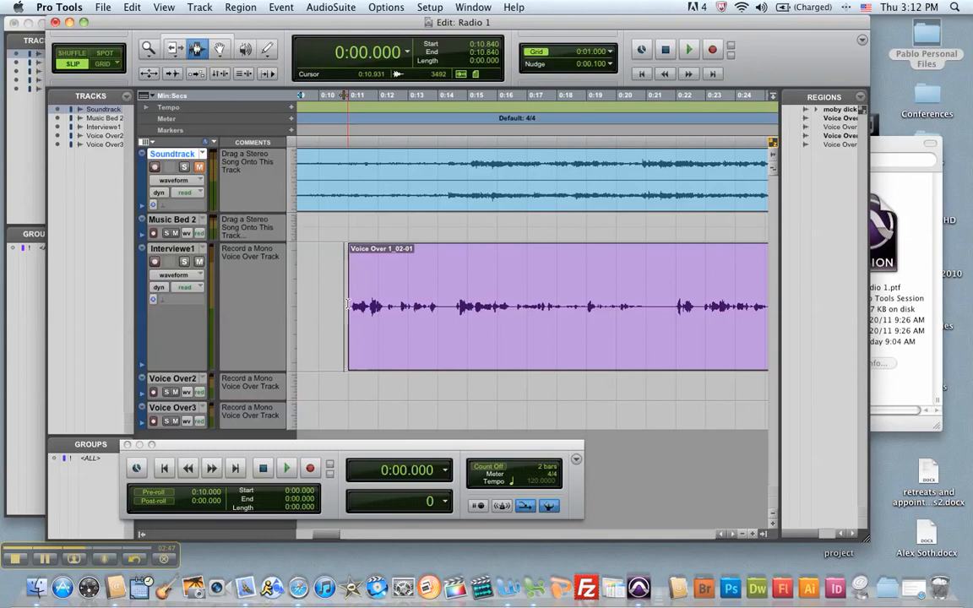
# - Trim the start of the voice clip to 0:11.090 with the Trimmer in Slip mode
pyautogui.click(170, 49)
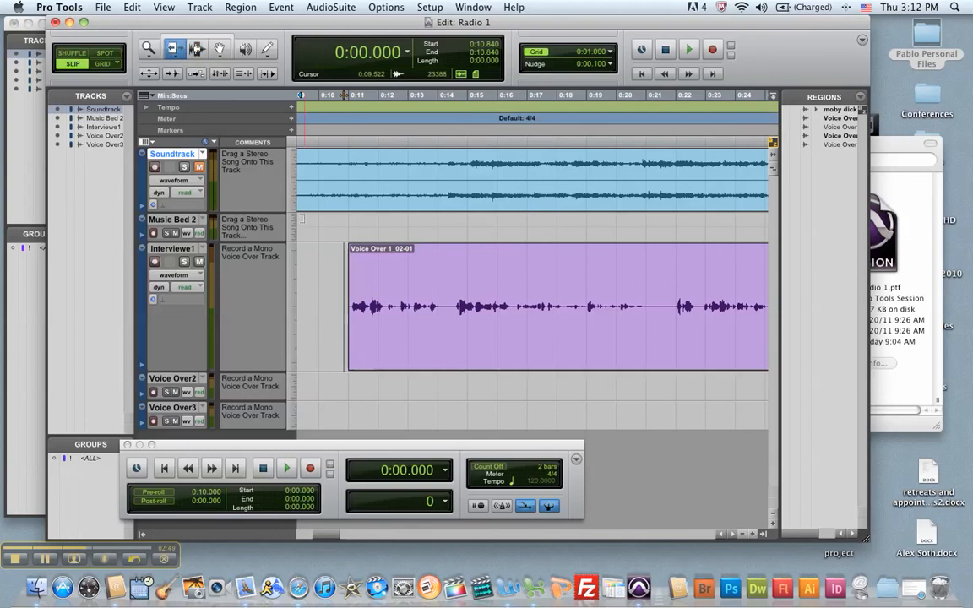
pyautogui.moveTo(350, 305); pyautogui.dragTo(354, 305)
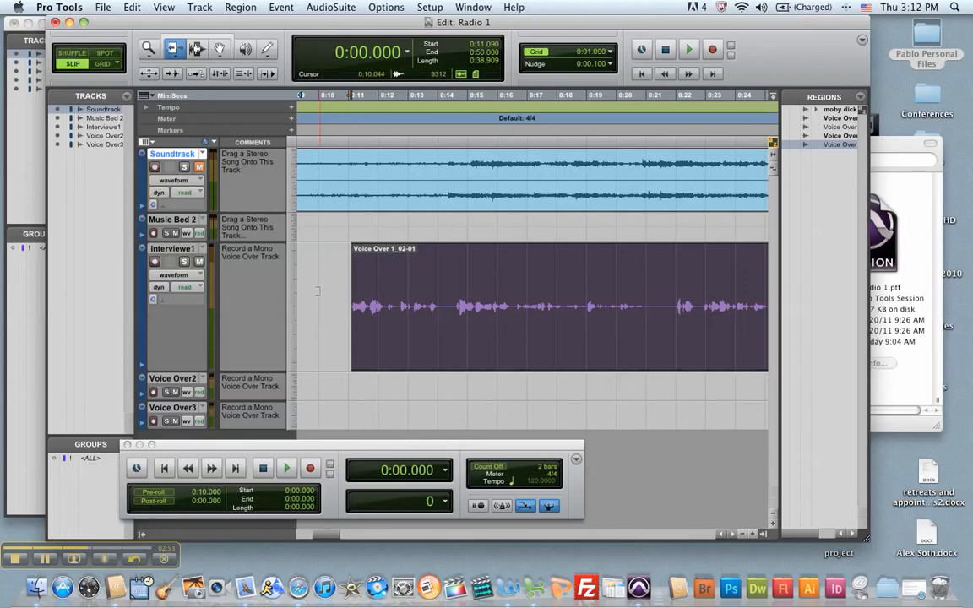
# - Select the opening of the voice clip from 0:11.044 to 0:11.408 with the Selector and start creating a fade on it
pyautogui.click(197, 49)
pyautogui.click(345, 306)
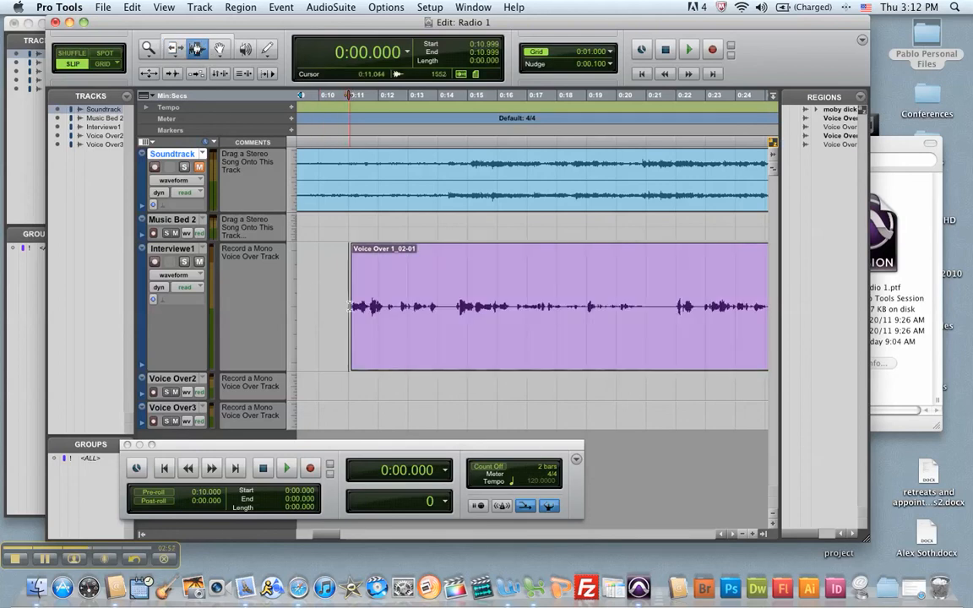
pyautogui.moveTo(349, 305); pyautogui.dragTo(360, 306)
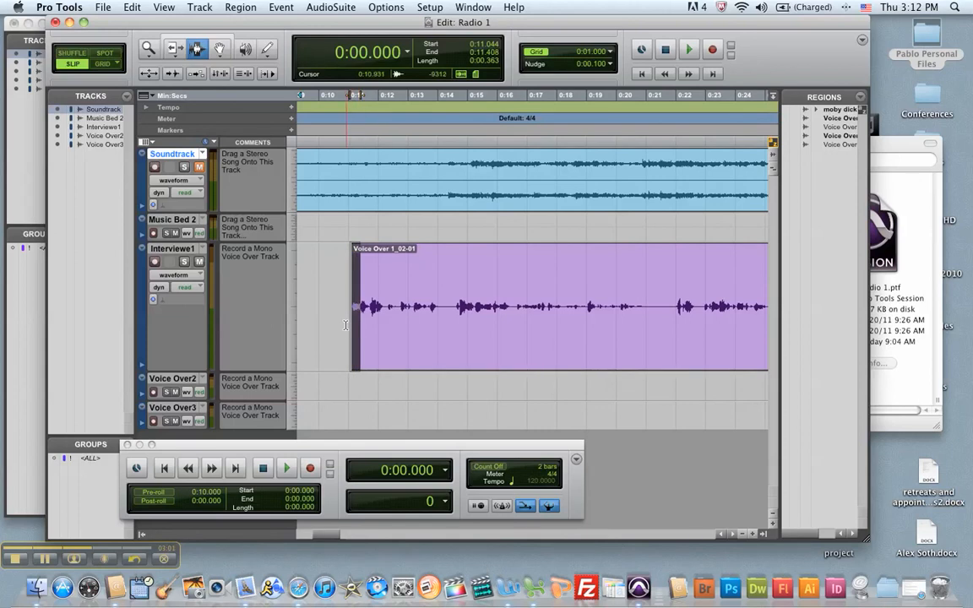
pyautogui.click(132, 8)
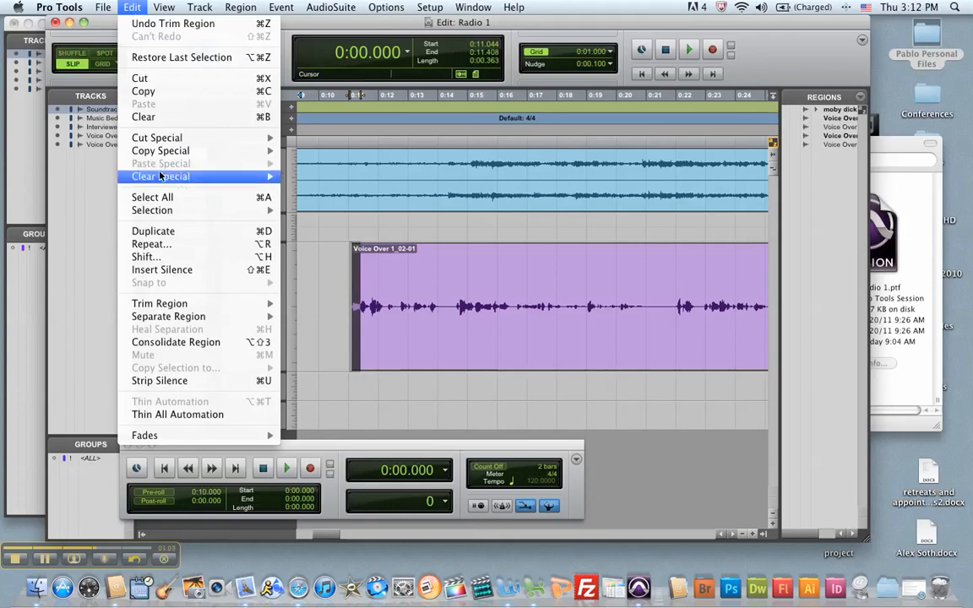
pyautogui.moveTo(160, 176)
pyautogui.moveTo(165, 437)
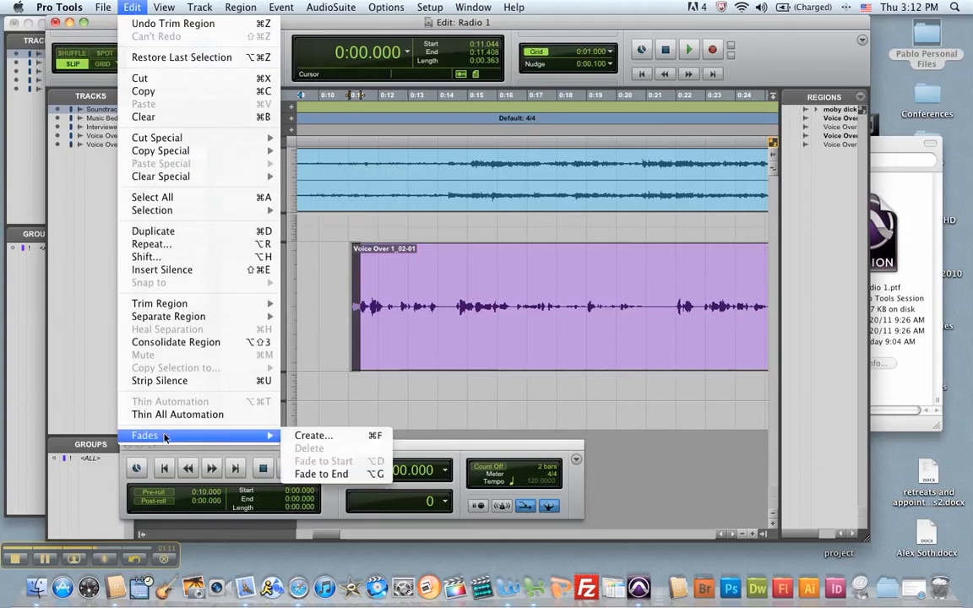
pyautogui.click(309, 437)
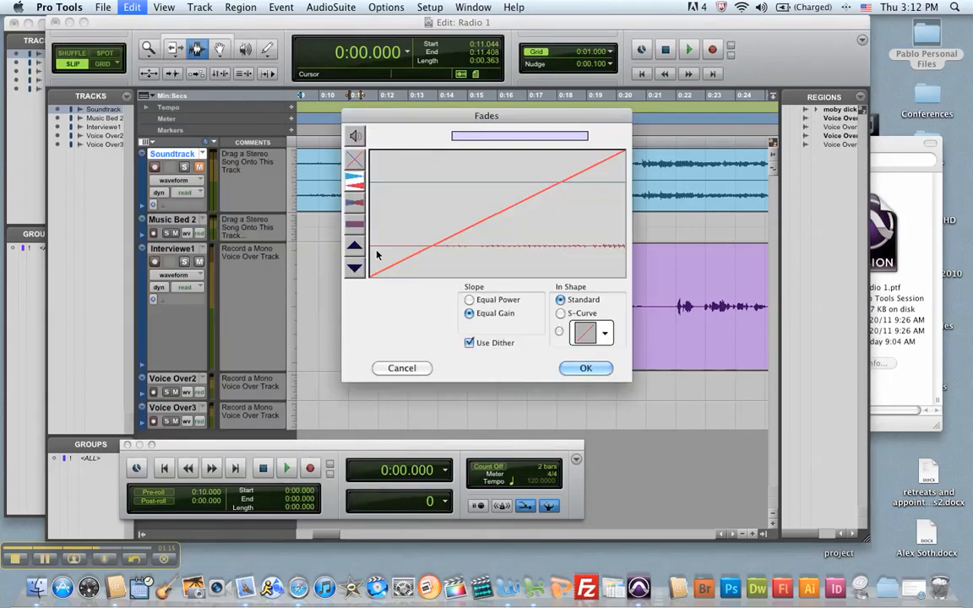
# - Compare the waveform display modes of the fade, try the Equal Power slope, and return to Equal Gain
pyautogui.click(356, 209)
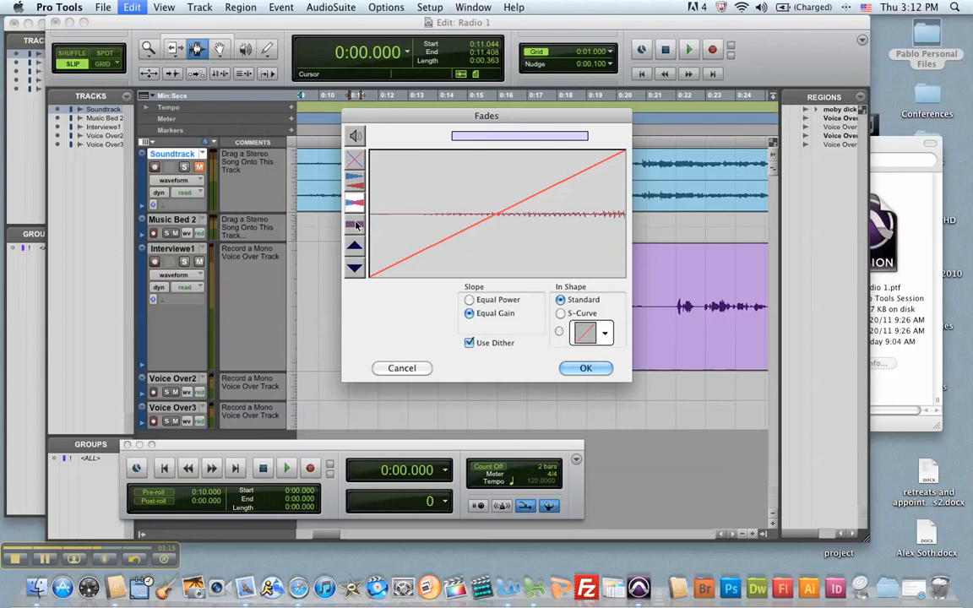
pyautogui.click(356, 184)
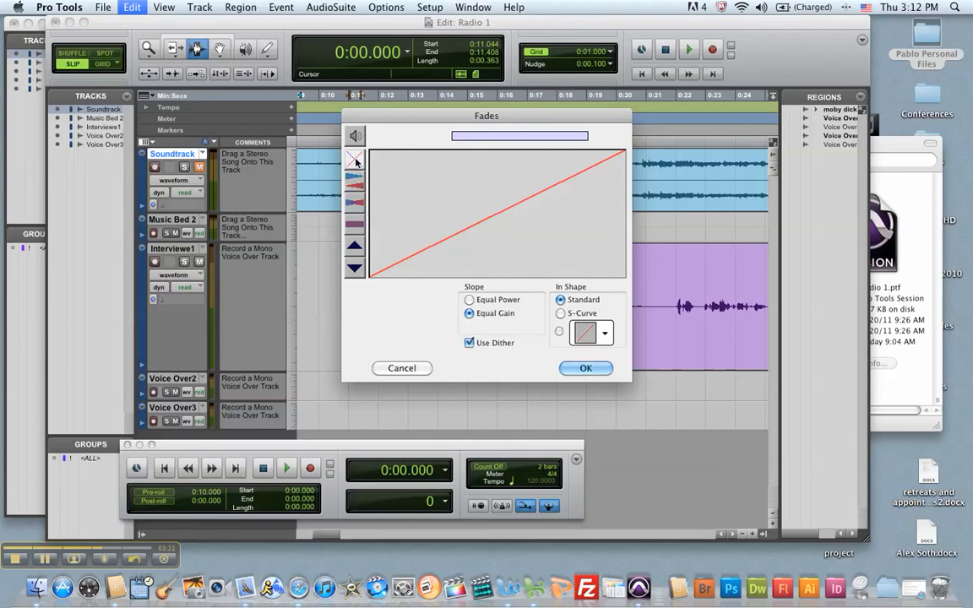
pyautogui.click(358, 185)
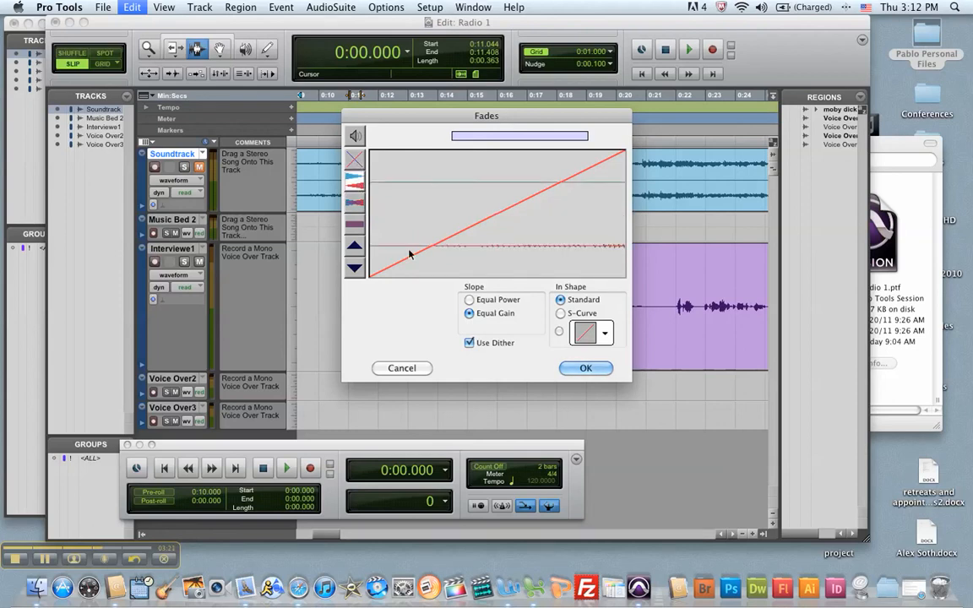
pyautogui.click(471, 300)
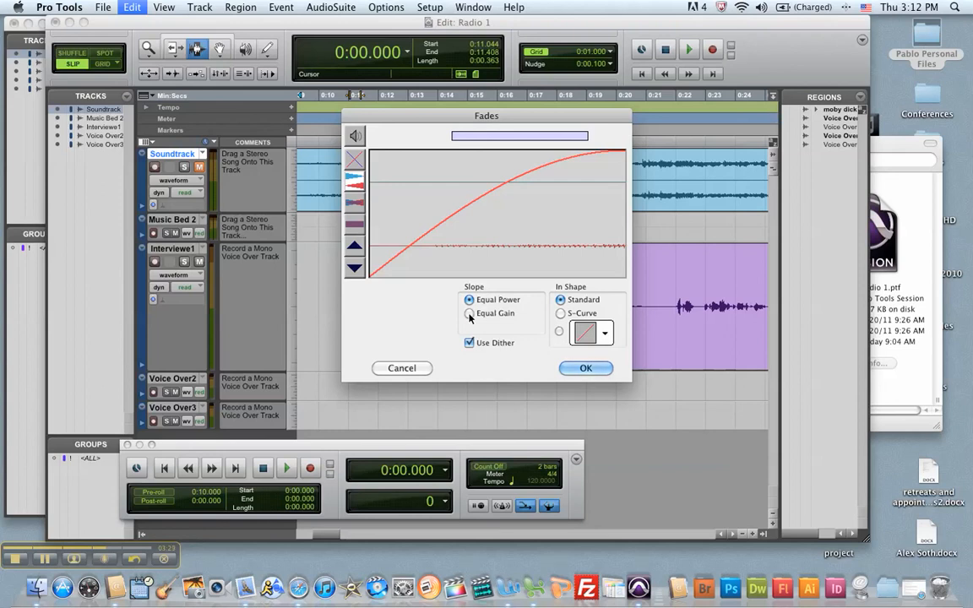
pyautogui.click(469, 314)
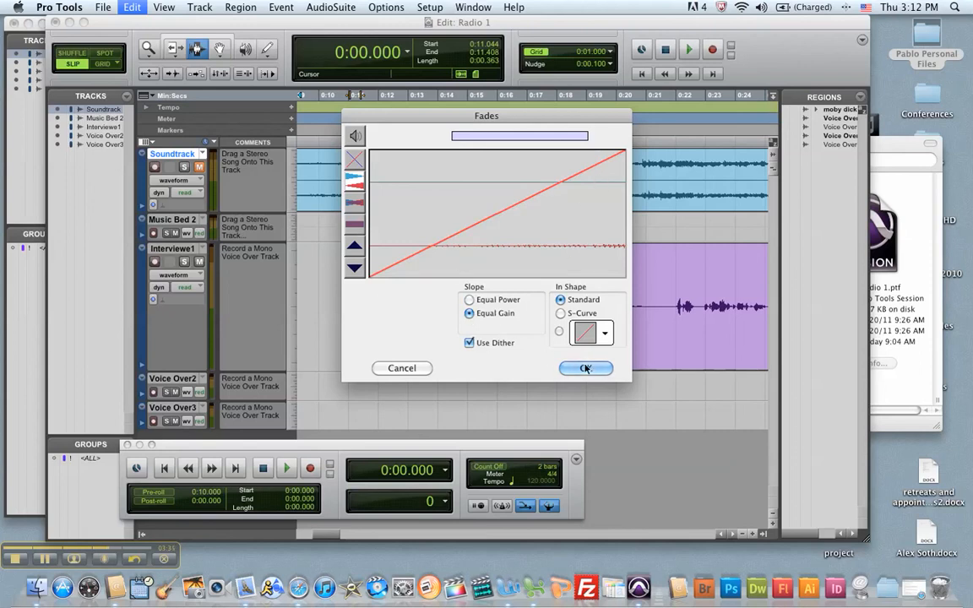
# - Choose the straight-line preset curve as the In Shape and apply the fade-in to the voice clip's start
pyautogui.click(606, 335)
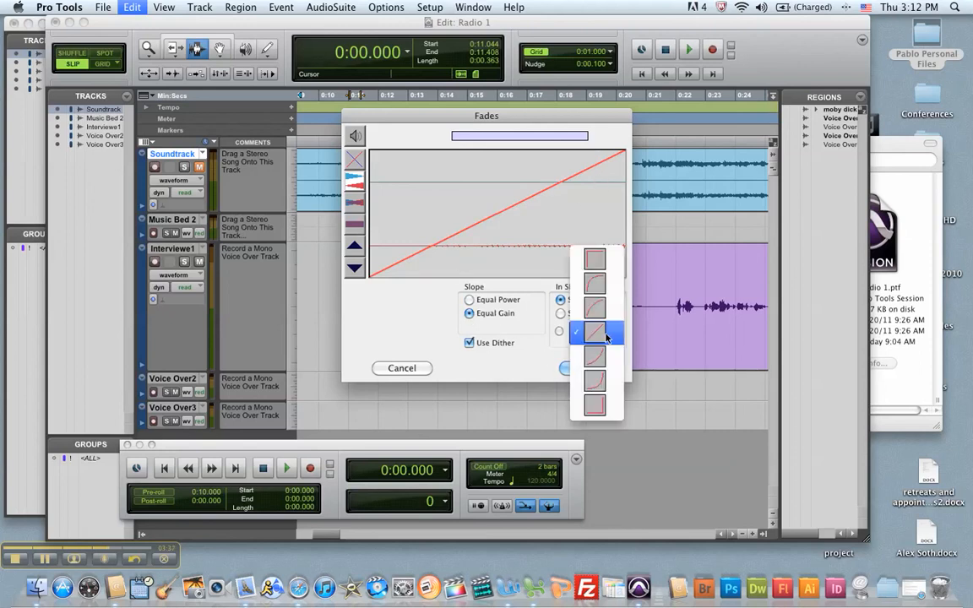
pyautogui.click(613, 336)
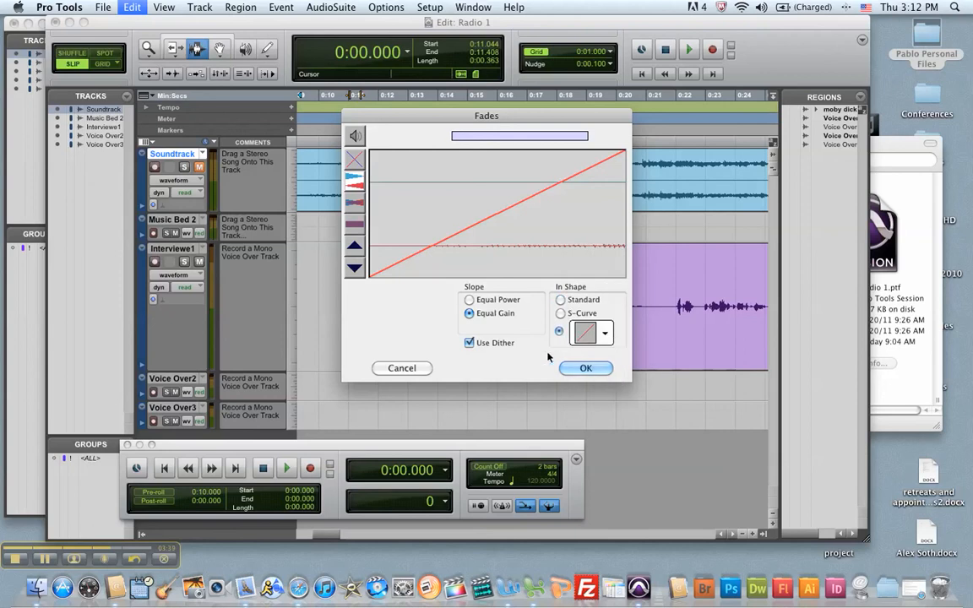
pyautogui.click(586, 369)
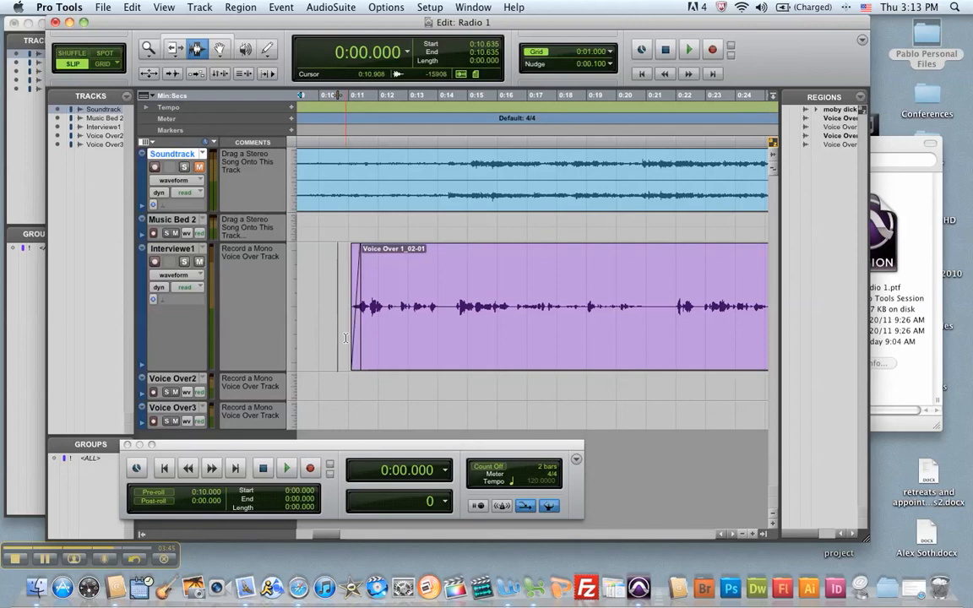
pyautogui.click(352, 363)
# - Select the end of the voice clip from 0:46.724 to 0:50.088 and create a fade-out over it
pyautogui.click(742, 534)
pyautogui.click(743, 535)
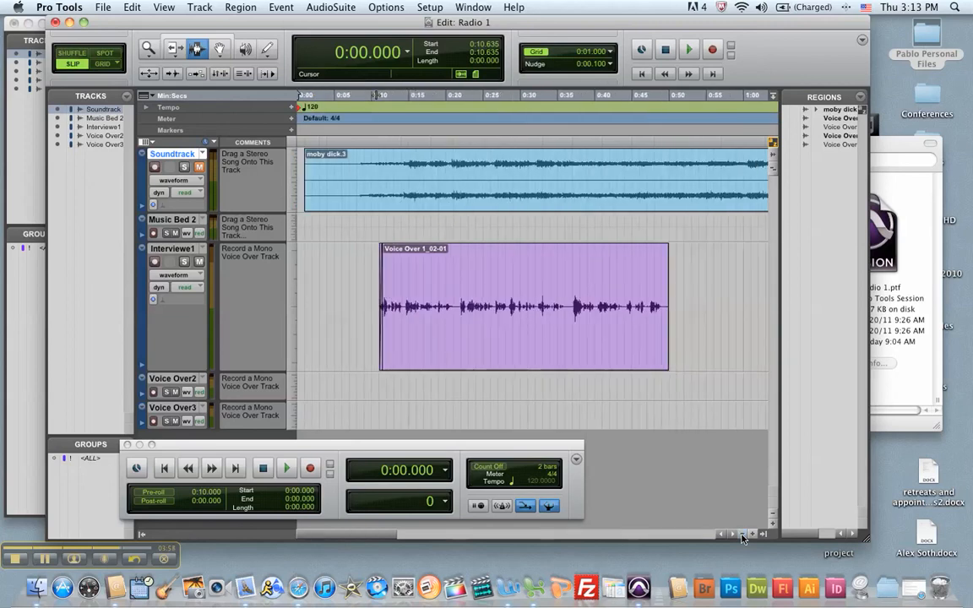
pyautogui.click(669, 344)
pyautogui.moveTo(668, 343); pyautogui.dragTo(645, 333)
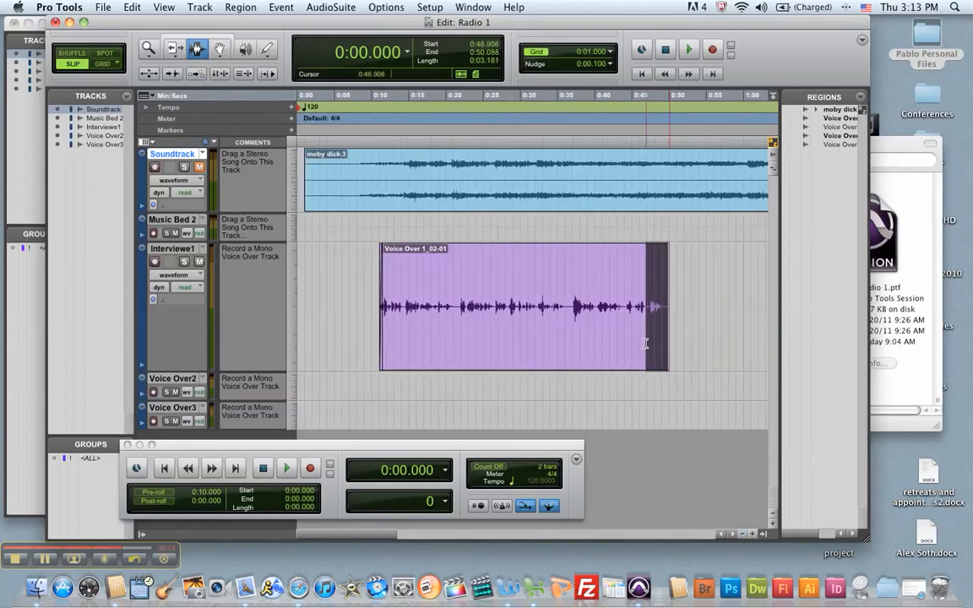
pyautogui.click(103, 8)
pyautogui.moveTo(120, 7)
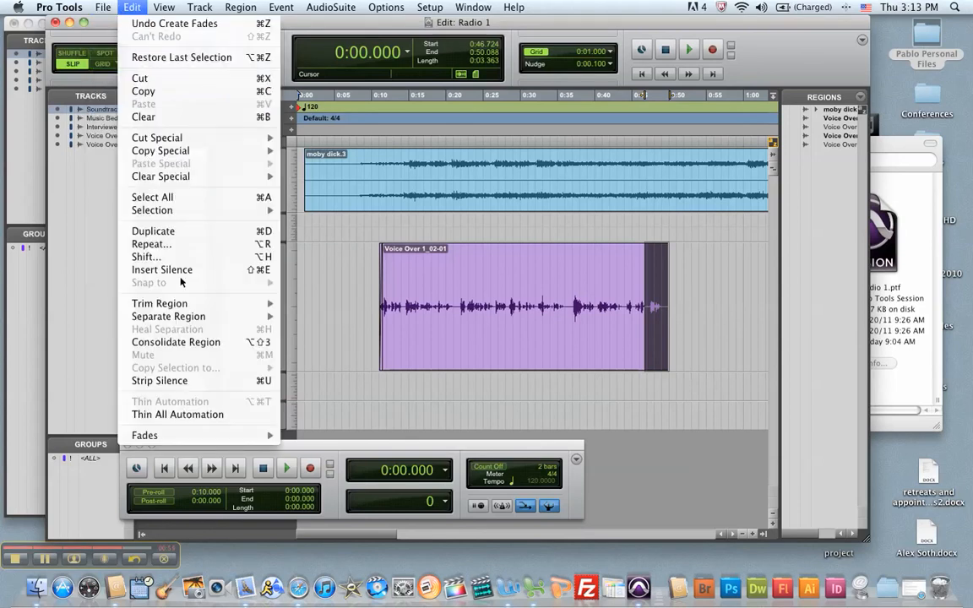
pyautogui.moveTo(195, 435)
pyautogui.click(291, 436)
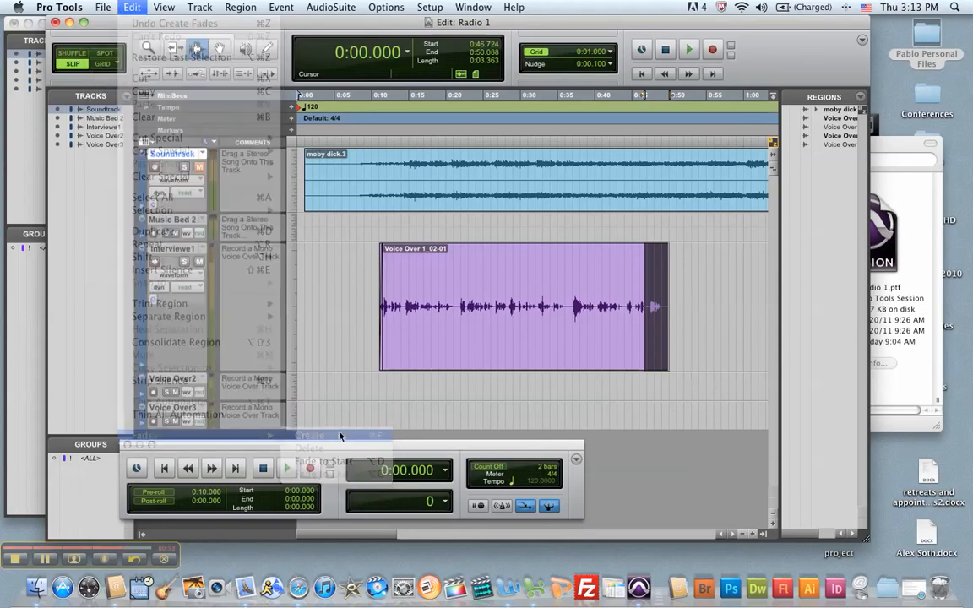
pyautogui.click(581, 369)
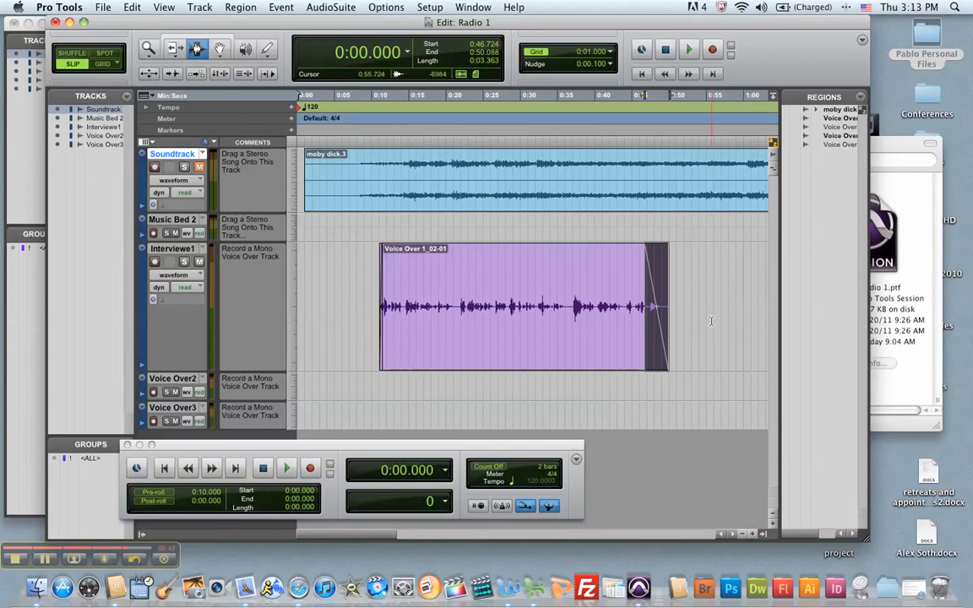
# - Move the whole faded voice clip earlier with the Grabber so that it starts at about 0:06.363
pyautogui.click(219, 48)
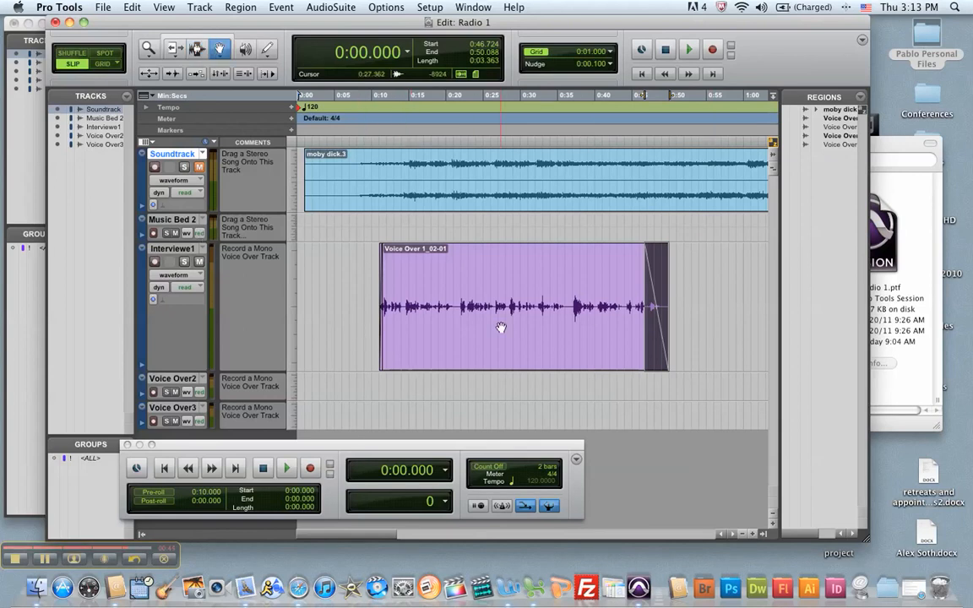
pyautogui.moveTo(521, 316); pyautogui.dragTo(488, 317)
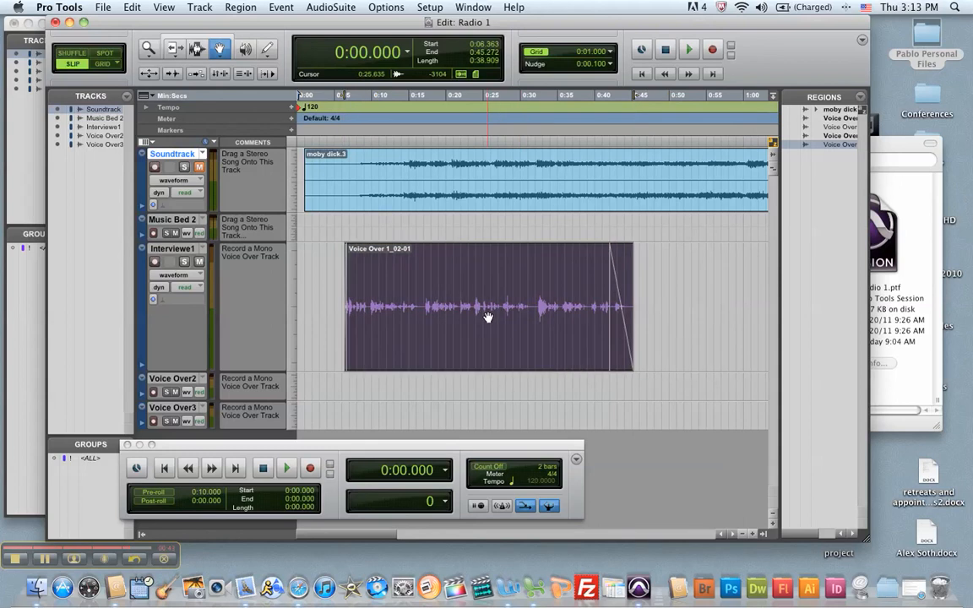